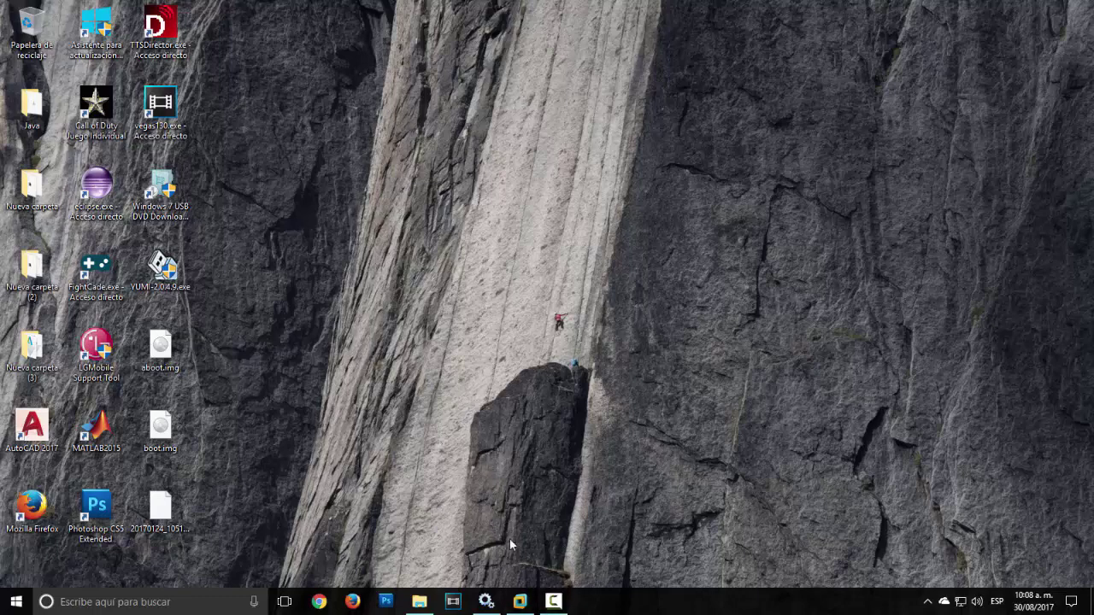
Step: Start a Custom new virtual machine with Workstation 12.0 hardware compatibility
{"action": "left_click", "coordinate": [528, 604]}
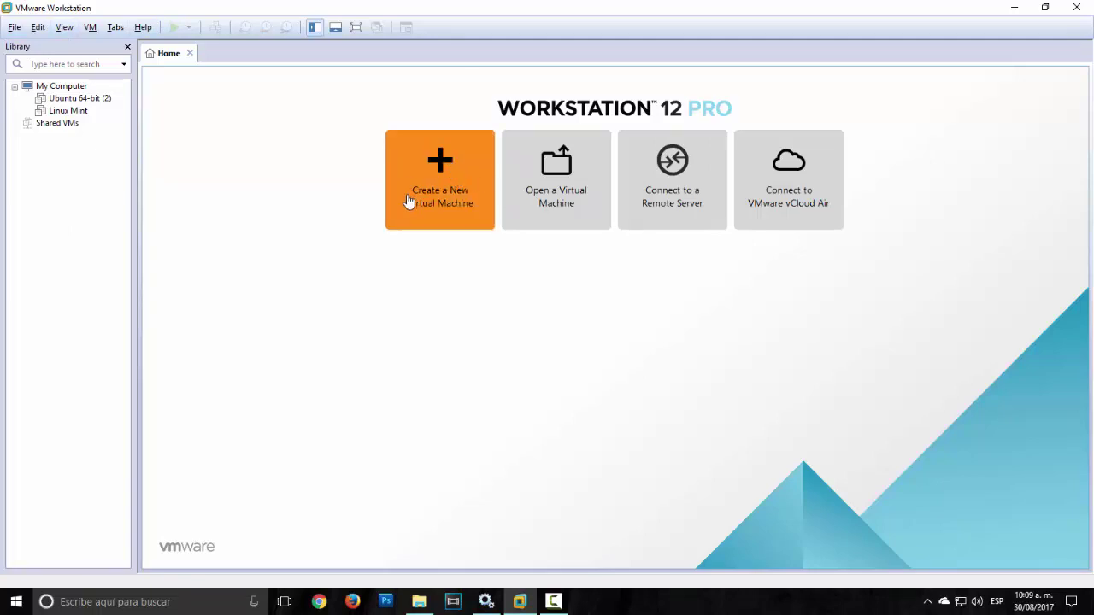
{"action": "left_click", "coordinate": [444, 208]}
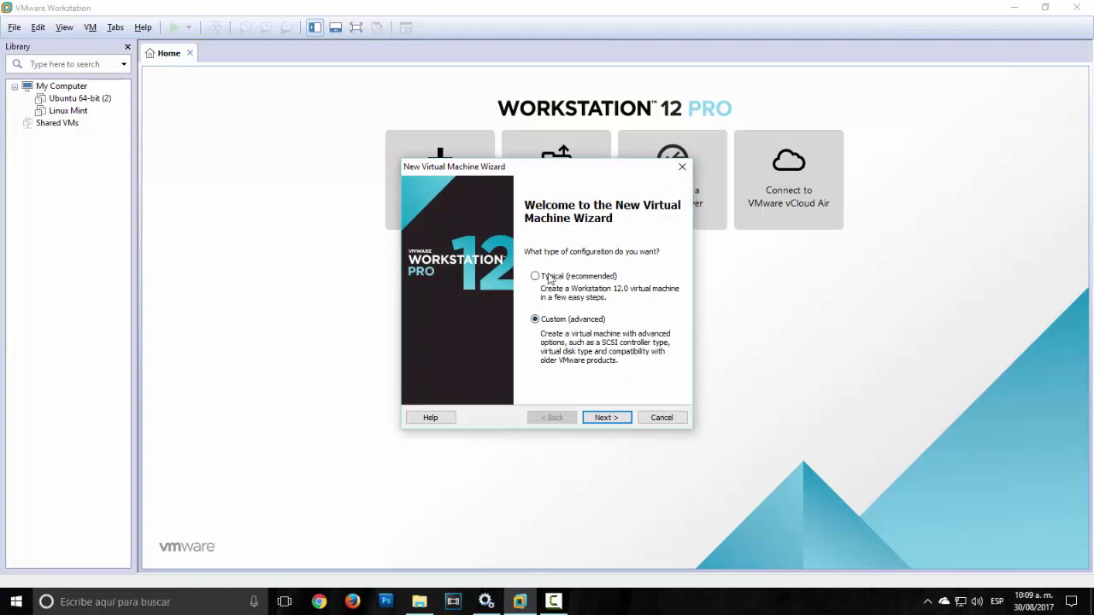
{"action": "left_click", "coordinate": [539, 277]}
{"action": "left_click", "coordinate": [535, 320]}
{"action": "left_click", "coordinate": [606, 418]}
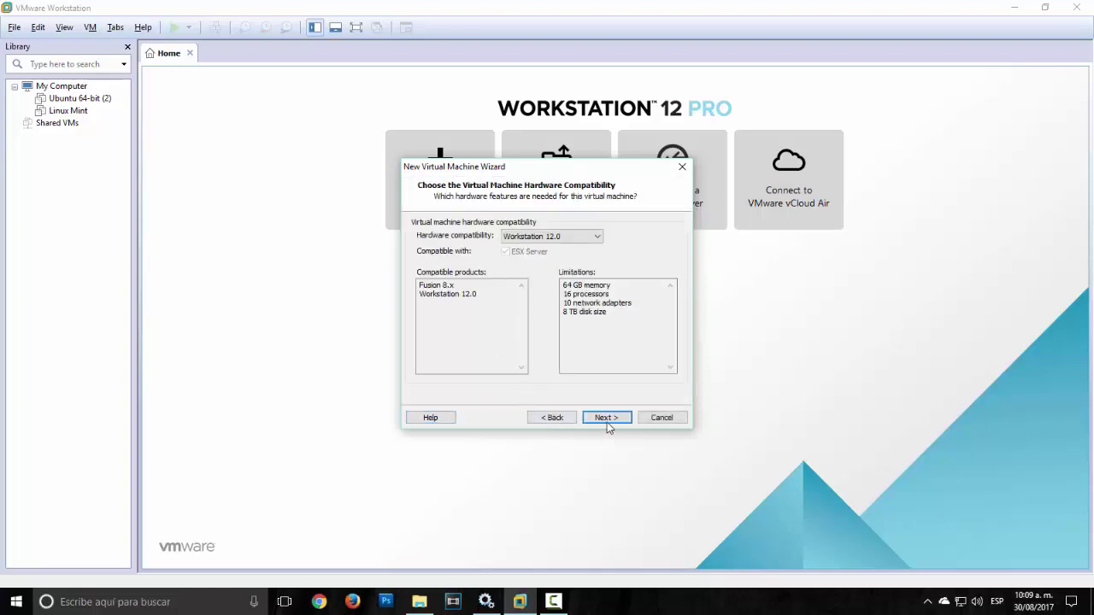
{"action": "left_click", "coordinate": [607, 420]}
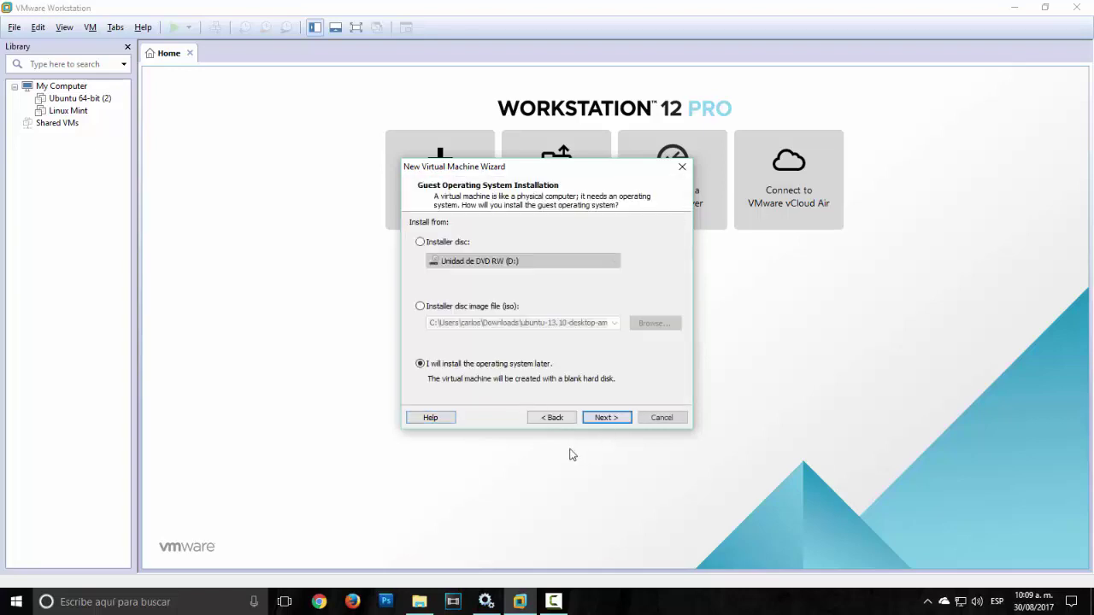
Step: Use kali-linux-2017.1-amd64.iso as the installer disc and keep Linux, Ubuntu 64-bit as the guest OS
{"action": "left_click", "coordinate": [420, 307]}
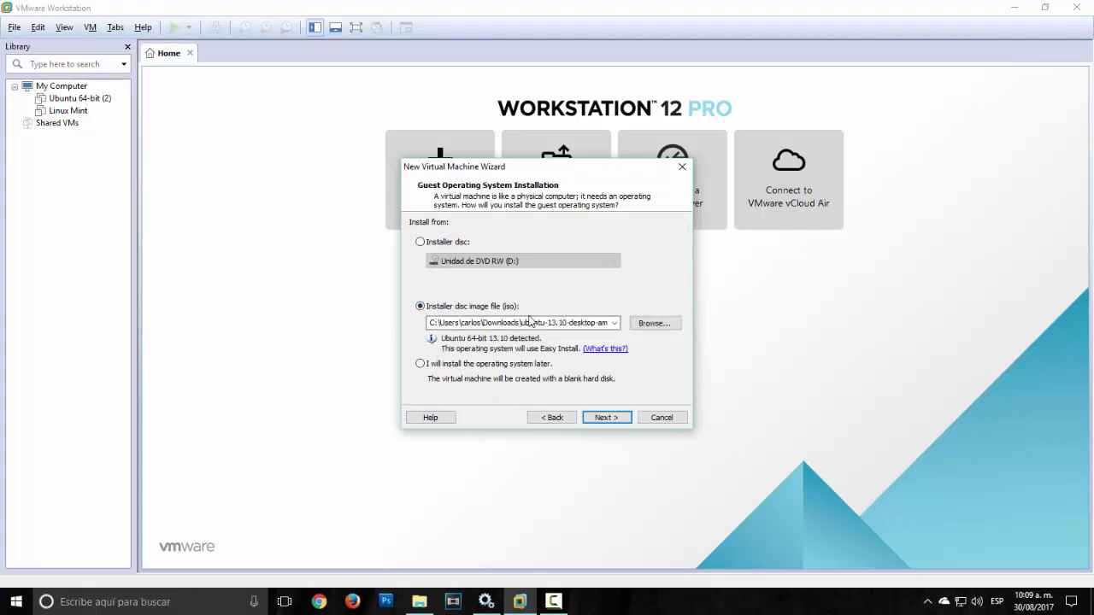
{"action": "left_click", "coordinate": [662, 325]}
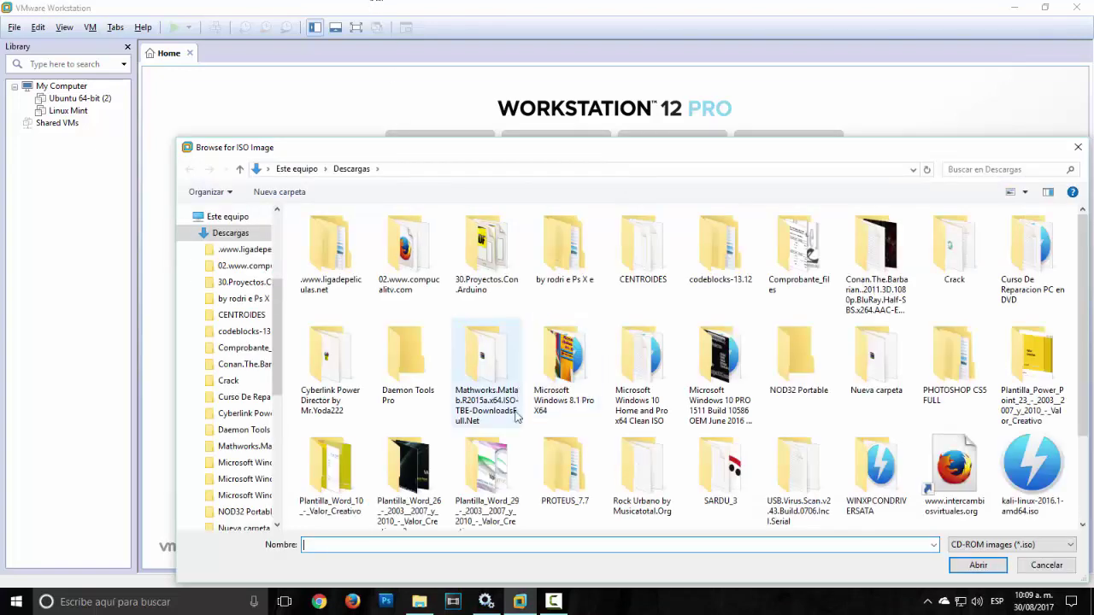
{"action": "scroll", "coordinate": [535, 381], "scroll_direction": "down", "scroll_amount": 1}
{"action": "left_click", "coordinate": [347, 473]}
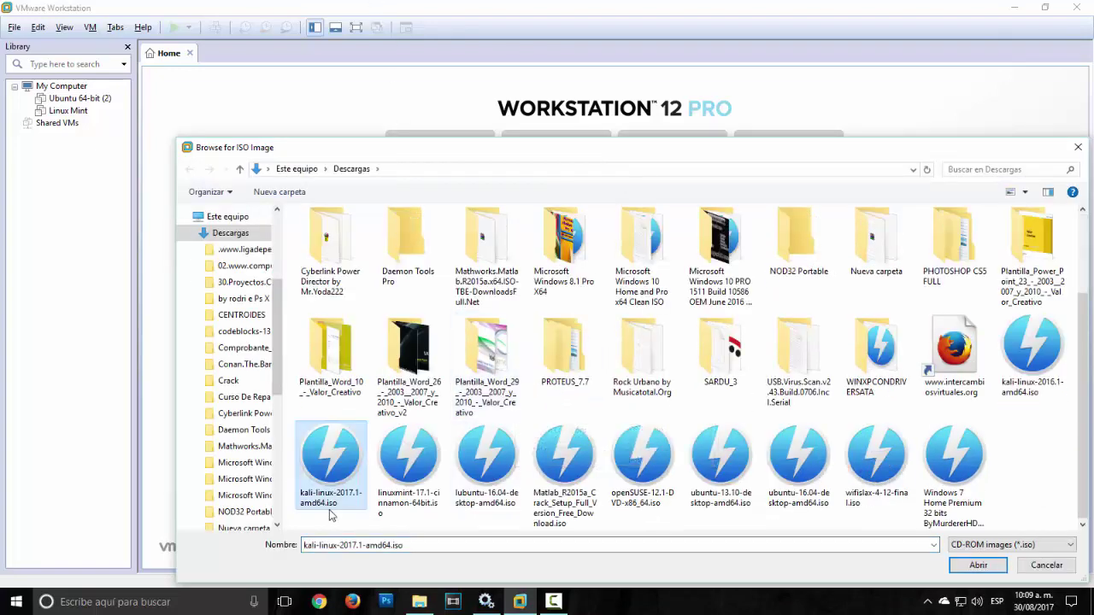
{"action": "left_click", "coordinate": [991, 567]}
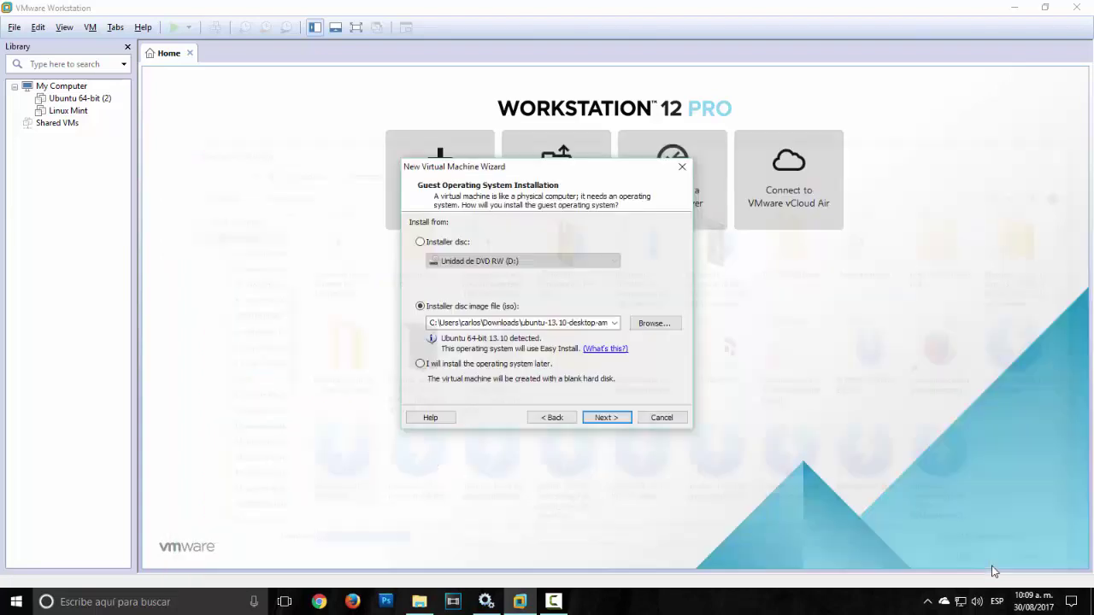
{"action": "left_click", "coordinate": [620, 418]}
{"action": "left_click", "coordinate": [621, 423]}
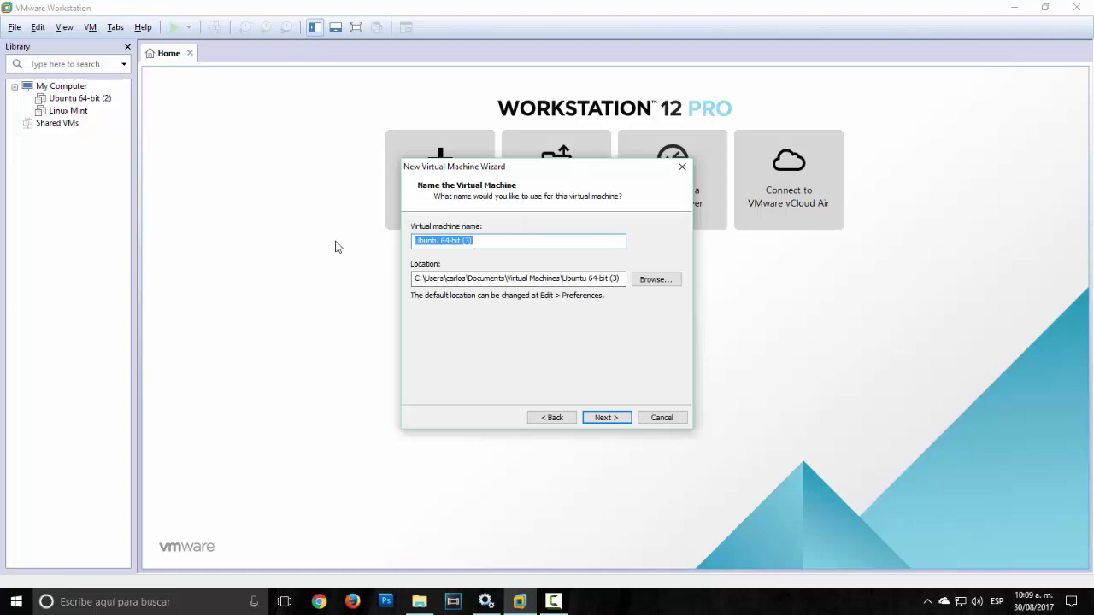
Step: Name the virtual machine Kalili after the name Kali clashes with an existing path
{"action": "type", "text": "Kali"}
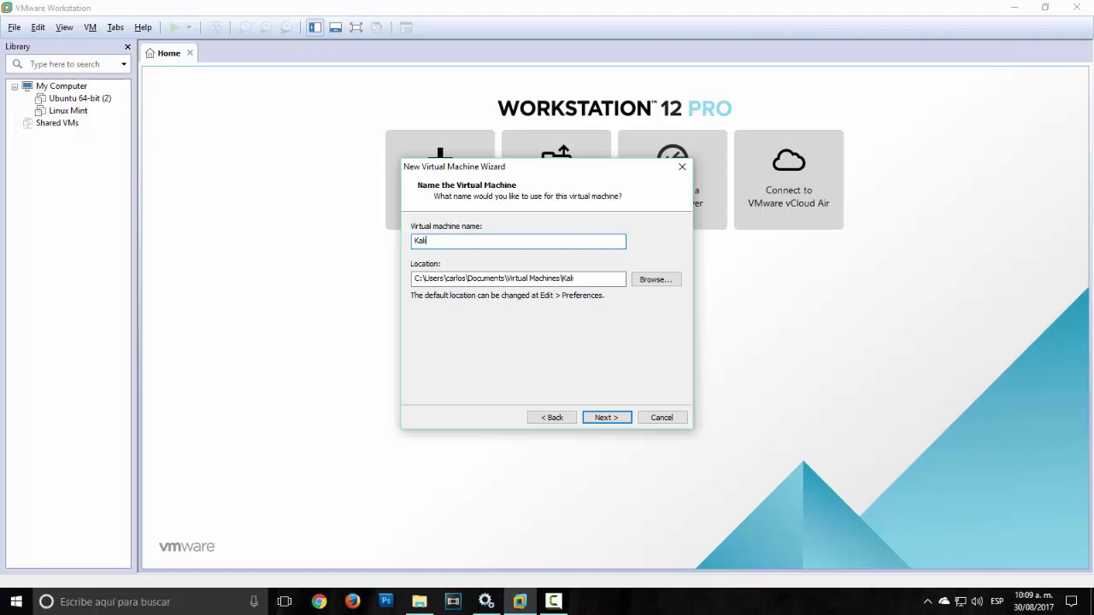
{"action": "left_click", "coordinate": [621, 415]}
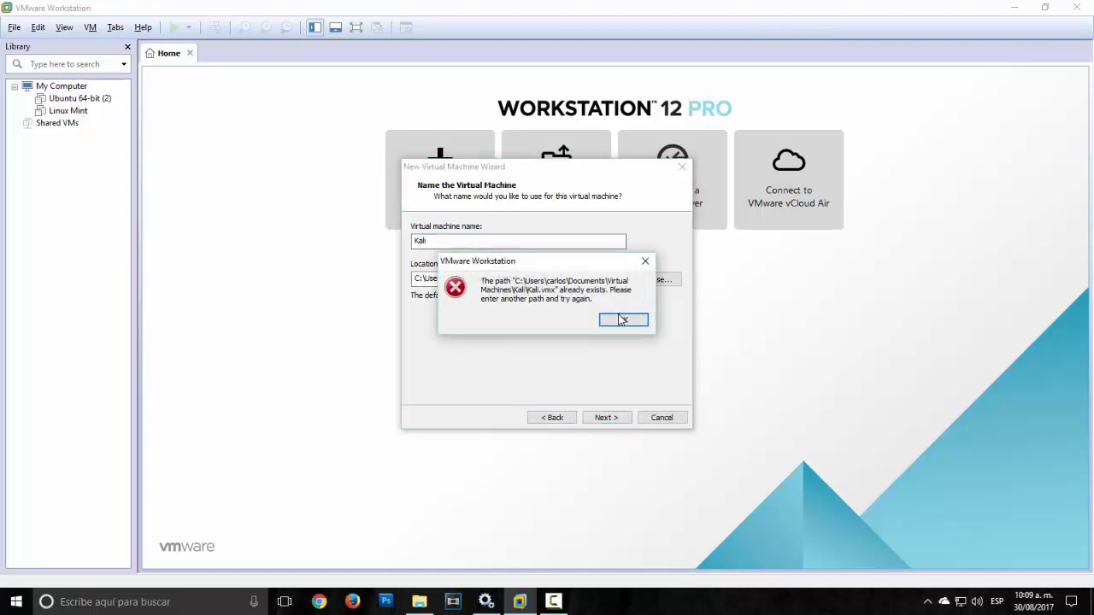
{"action": "left_click", "coordinate": [629, 322]}
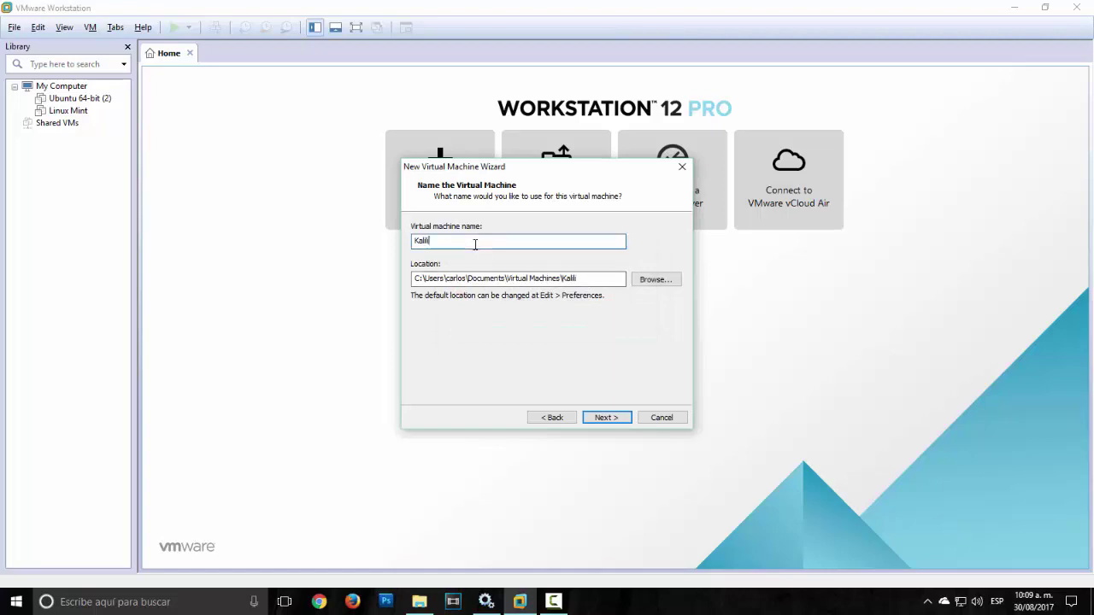
{"action": "left_click", "coordinate": [606, 418]}
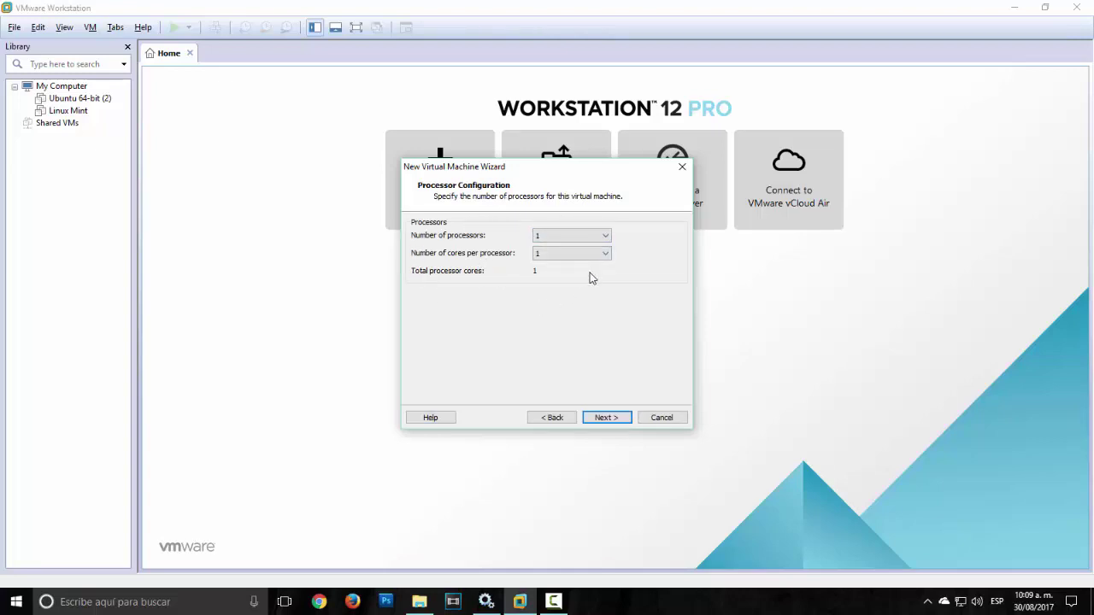
Step: Keep 1 processor with 1 core, 1024 MB memory, NAT, the recommended controller and SCSI disk type
{"action": "left_click", "coordinate": [596, 419]}
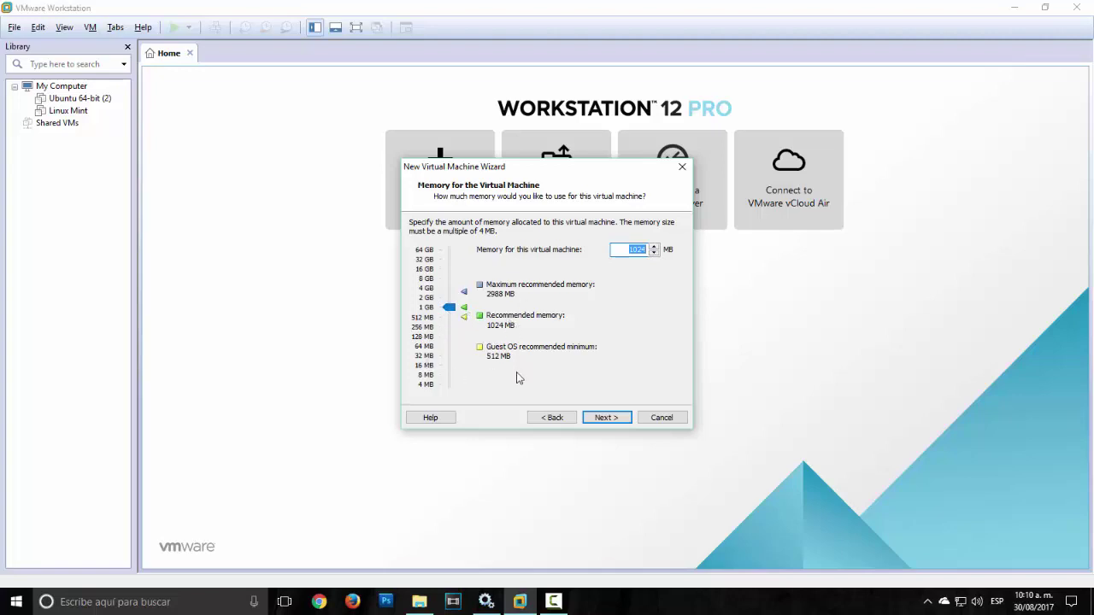
{"action": "left_click", "coordinate": [607, 419]}
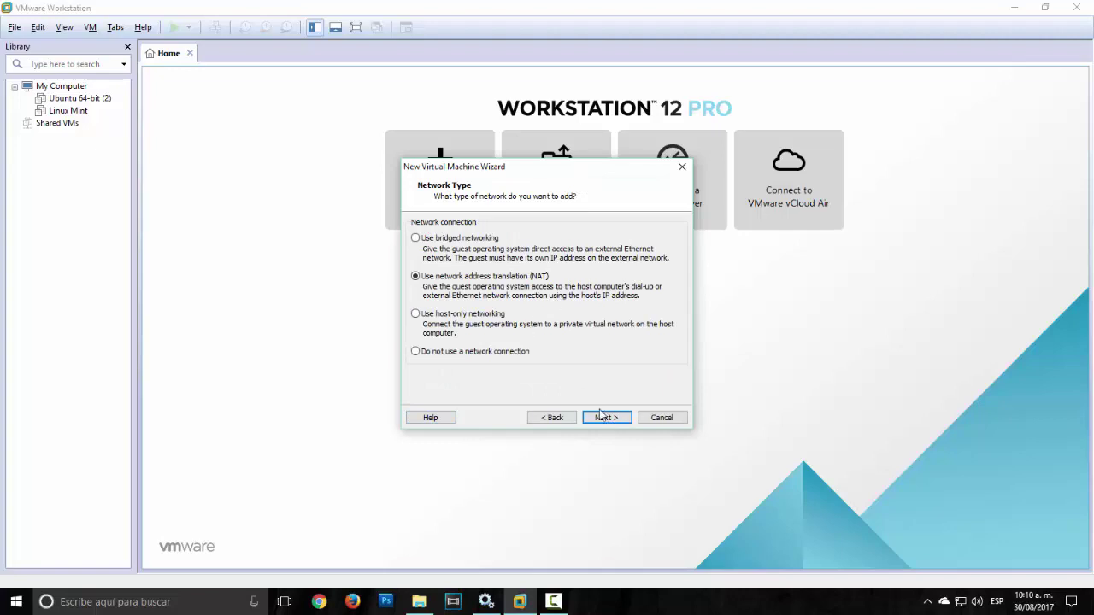
{"action": "left_click", "coordinate": [603, 417]}
{"action": "left_click", "coordinate": [615, 417]}
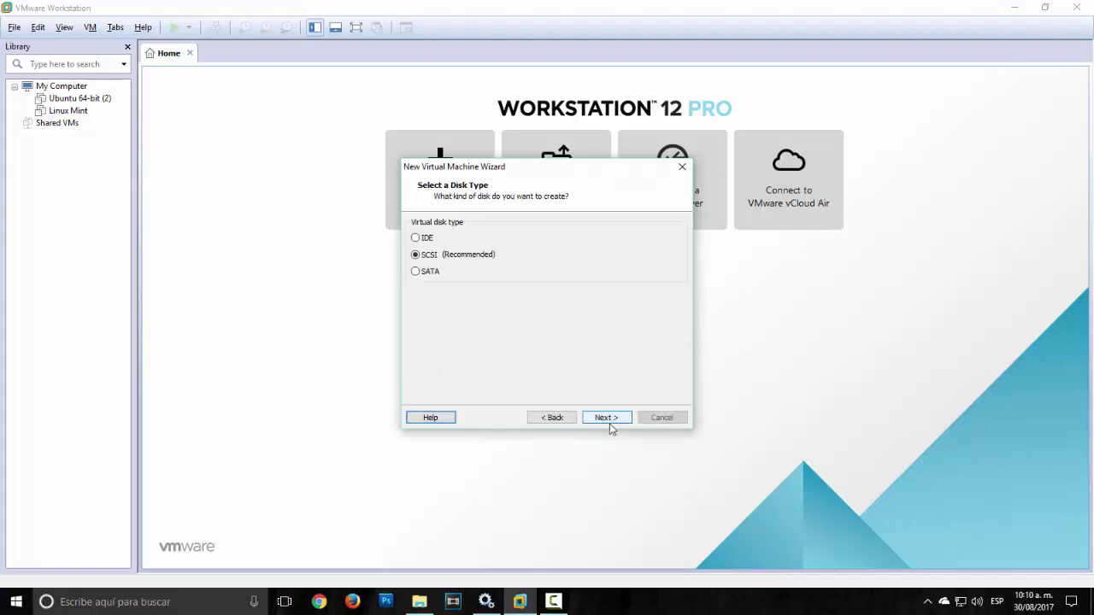
{"action": "left_click", "coordinate": [611, 421]}
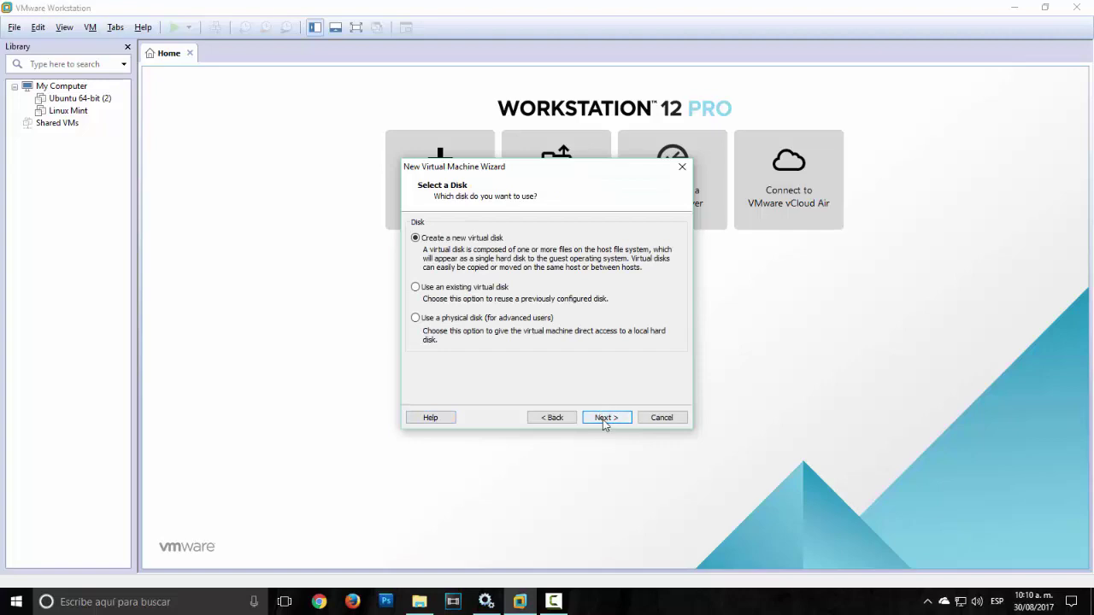
Step: Create a new 30 GB virtual disk split into multiple files with the default file name
{"action": "left_click", "coordinate": [603, 419]}
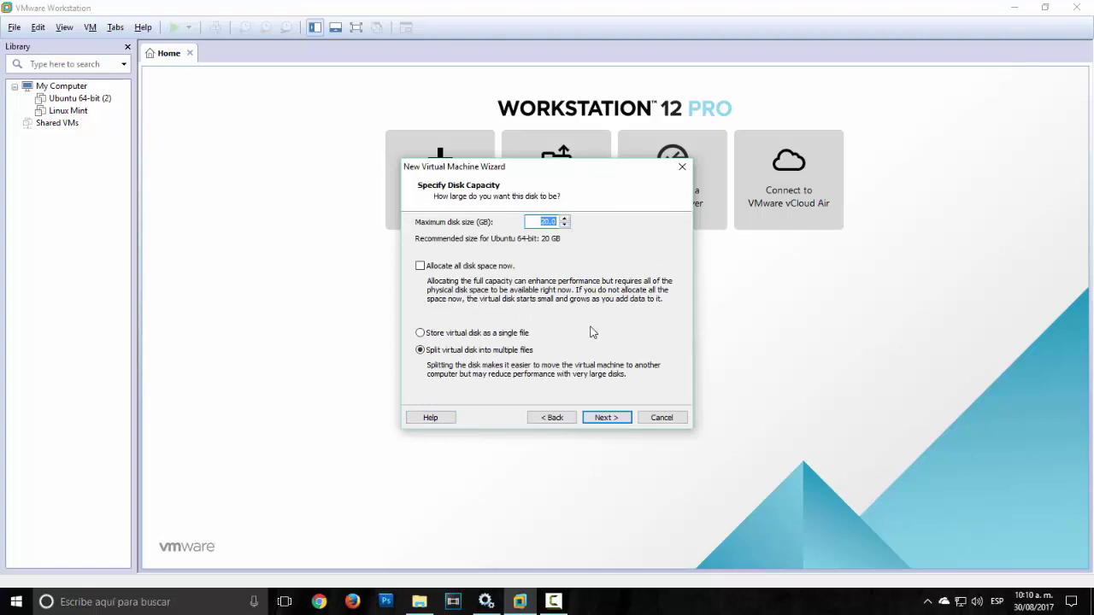
{"action": "left_click", "coordinate": [564, 219]}
{"action": "left_click", "coordinate": [563, 219]}
{"action": "left_click", "coordinate": [563, 219]}
{"action": "left_click", "coordinate": [564, 221]}
{"action": "left_click", "coordinate": [615, 417]}
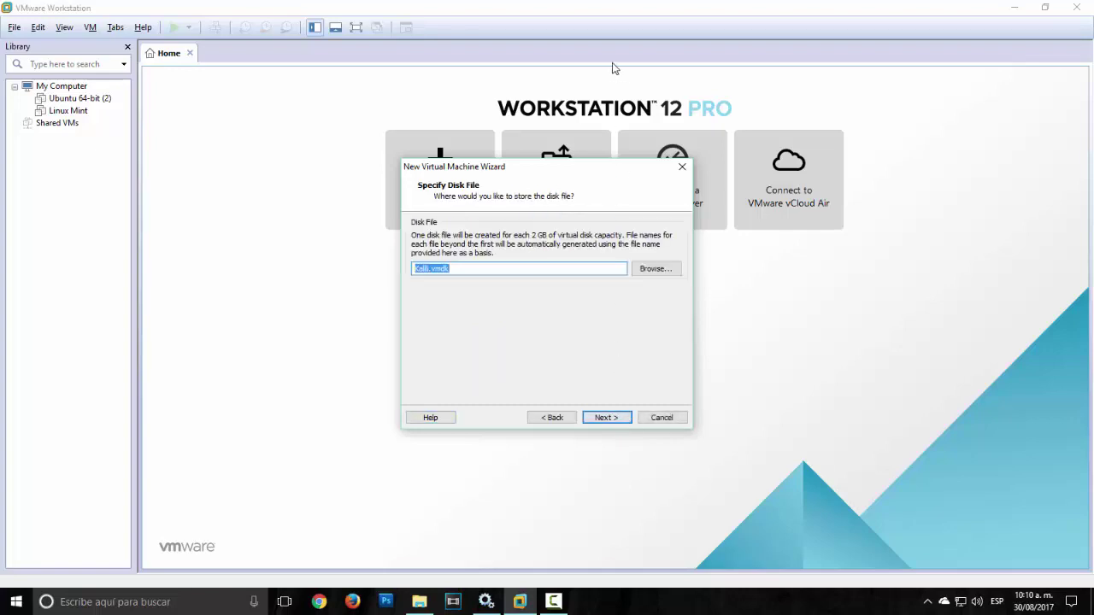
{"action": "left_click", "coordinate": [606, 419]}
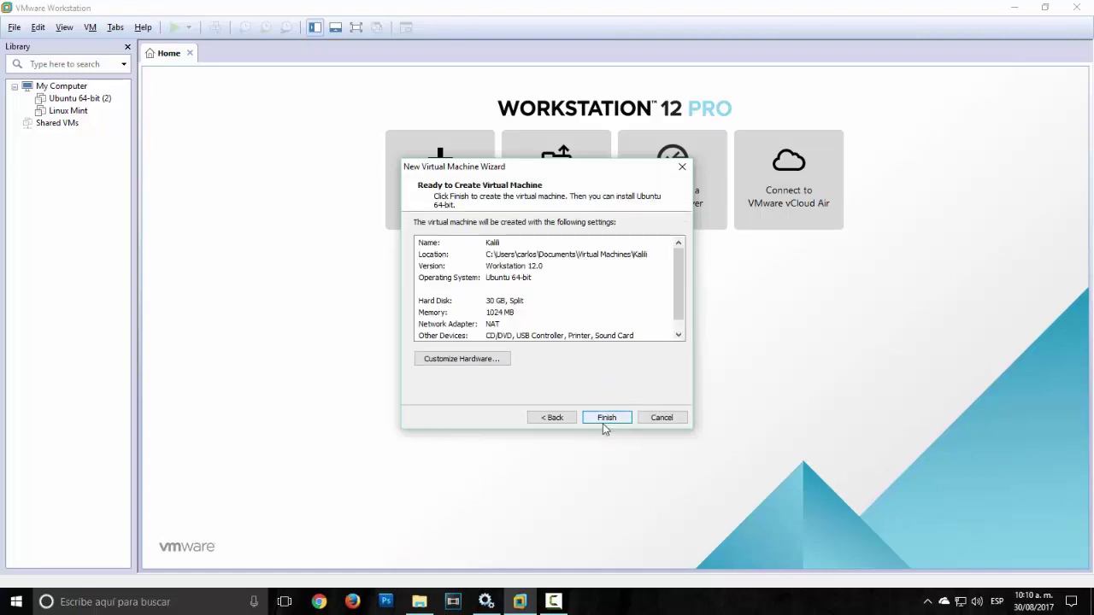
Step: Finish the wizard to create Kalili and power the virtual machine on
{"action": "left_click", "coordinate": [604, 418]}
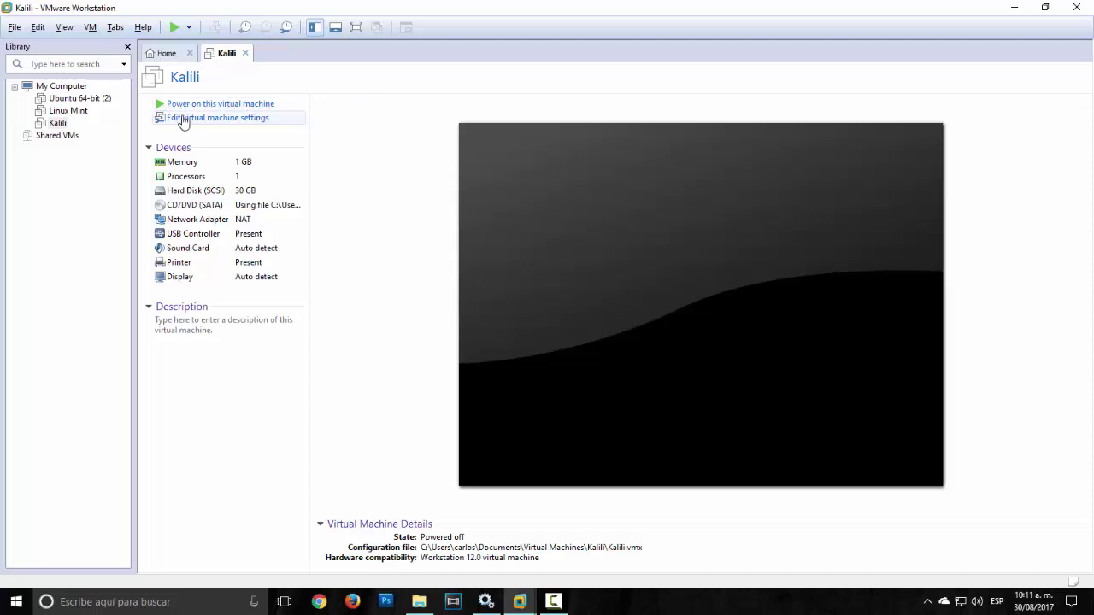
{"action": "left_click", "coordinate": [162, 103]}
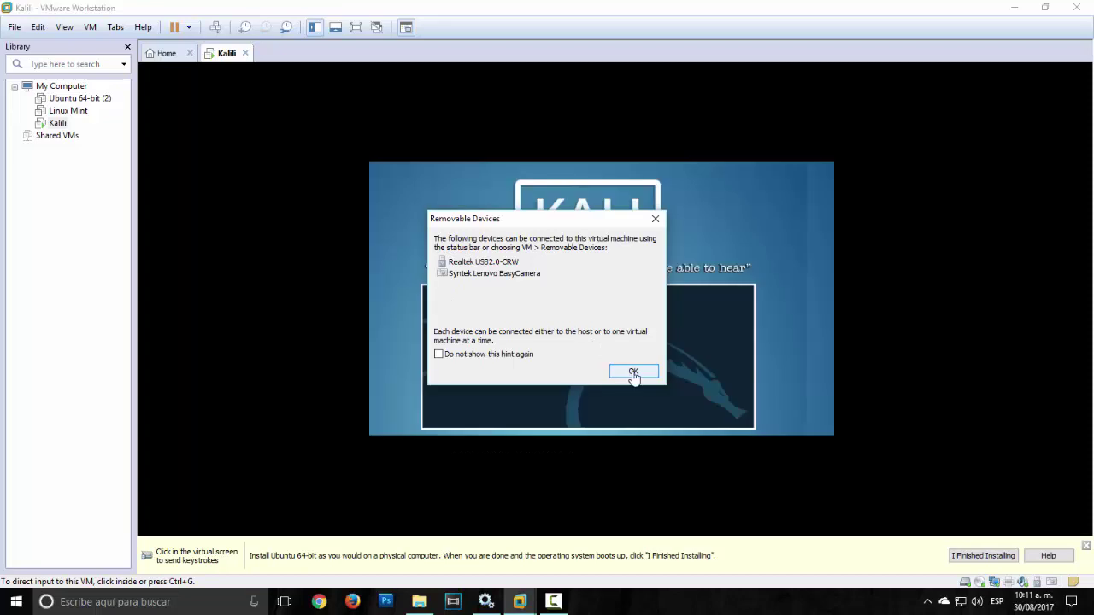
Step: Dismiss the Removable Devices notice and launch Graphical install from the Kali boot menu
{"action": "left_click", "coordinate": [633, 371]}
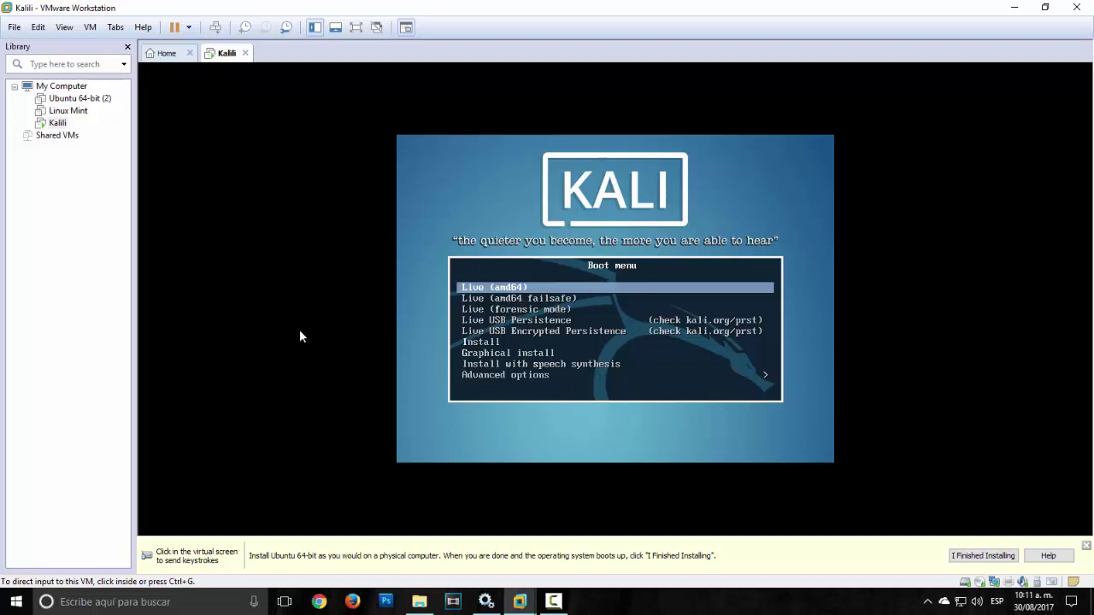
{"action": "left_click", "coordinate": [428, 359]}
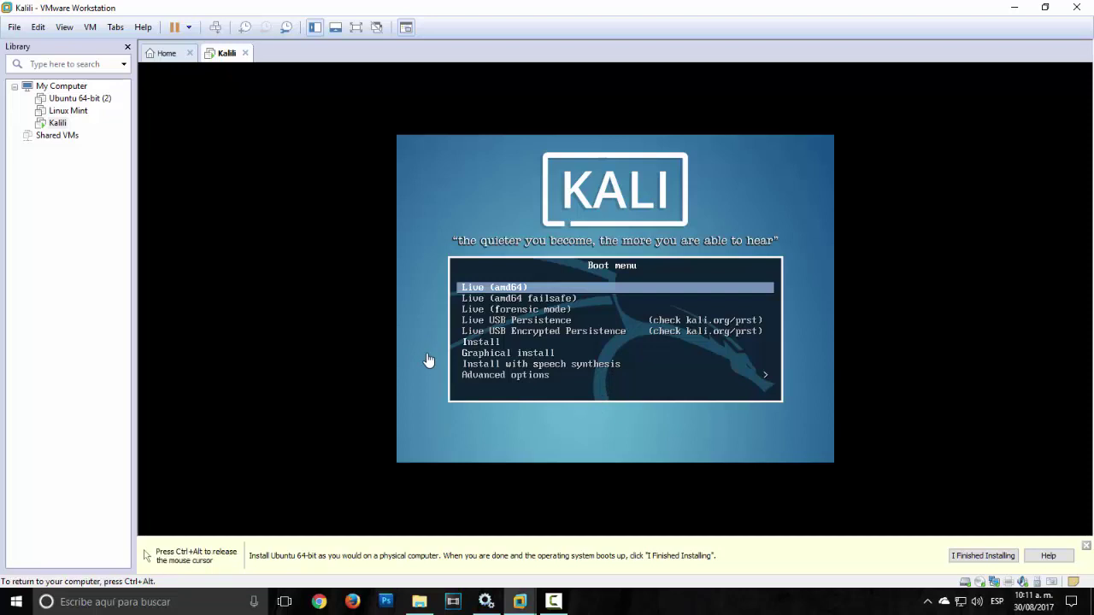
{"action": "key", "text": "Down"}
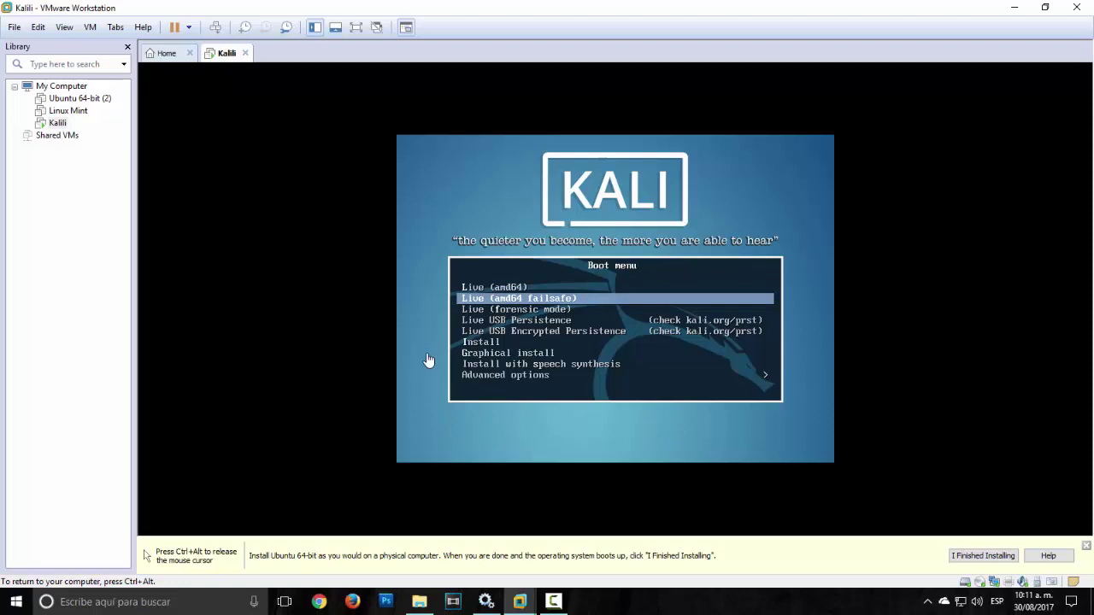
{"action": "key", "text": "Down"}
{"action": "key", "text": "Down"}
{"action": "key", "text": "Down"}
{"action": "key", "text": "Down"}
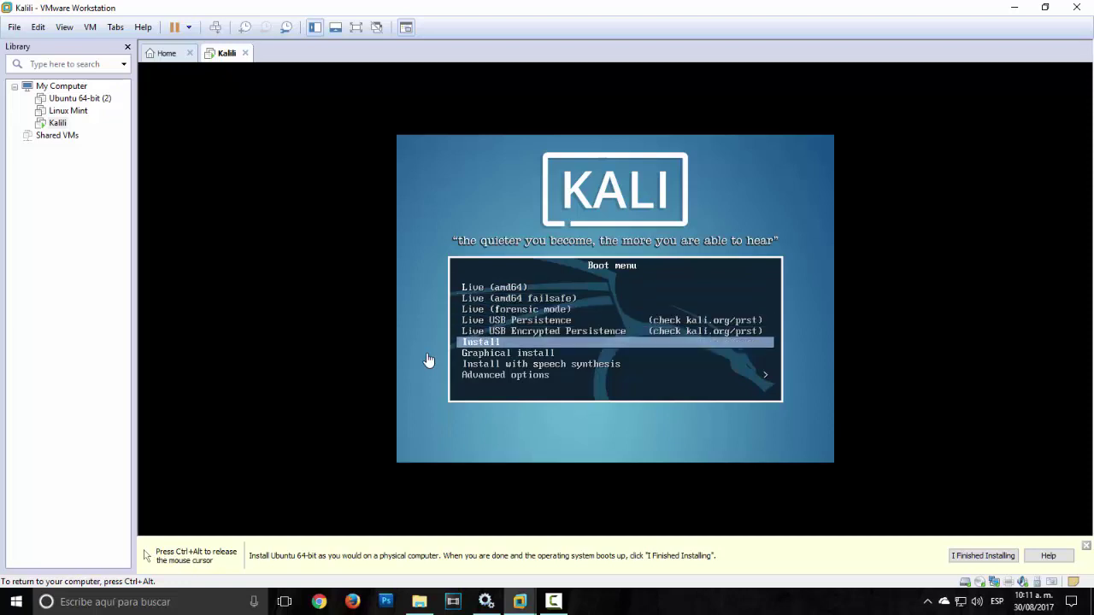
{"action": "key", "text": "Down"}
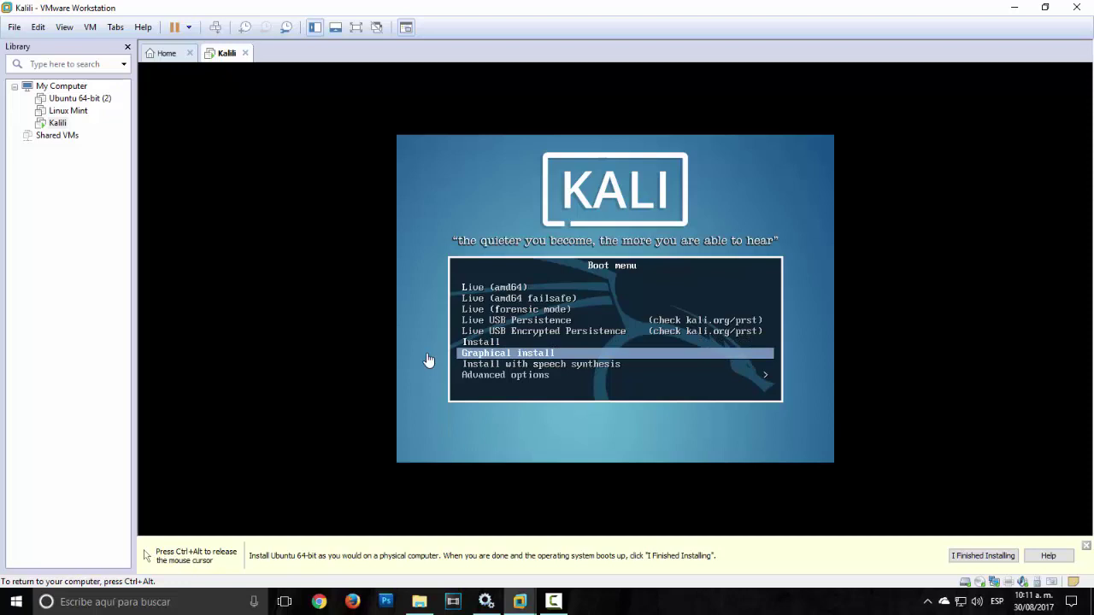
{"action": "key", "text": "Return"}
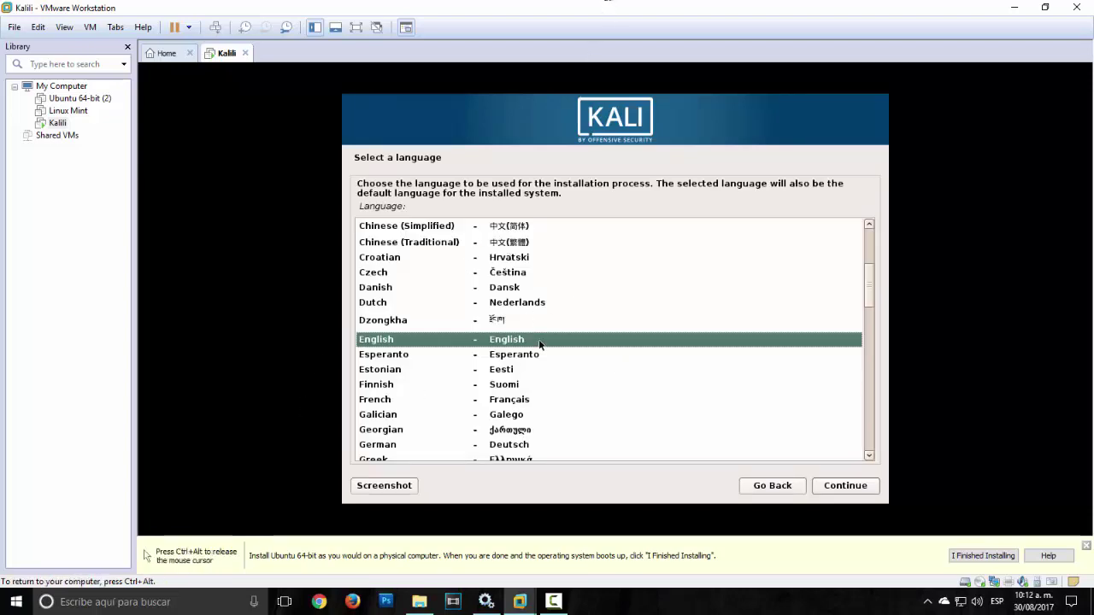
Step: Choose Spanish – Español as the installer language and accept the incomplete-translation warning
{"action": "scroll", "coordinate": [557, 333], "scroll_direction": "down", "scroll_amount": 7}
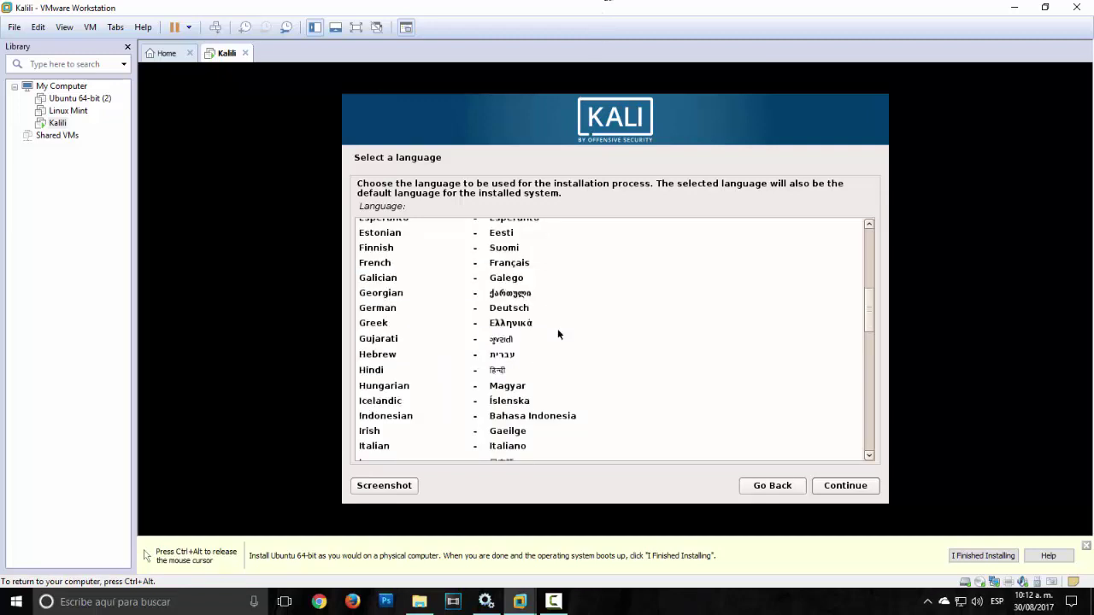
{"action": "scroll", "coordinate": [557, 333], "scroll_direction": "down", "scroll_amount": 10}
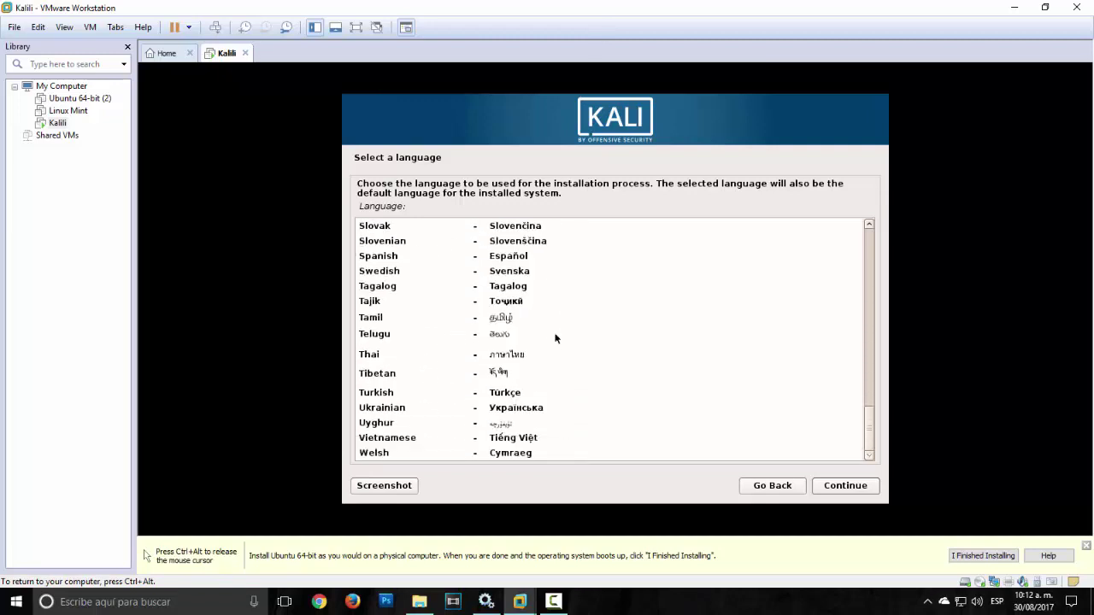
{"action": "left_click", "coordinate": [503, 254]}
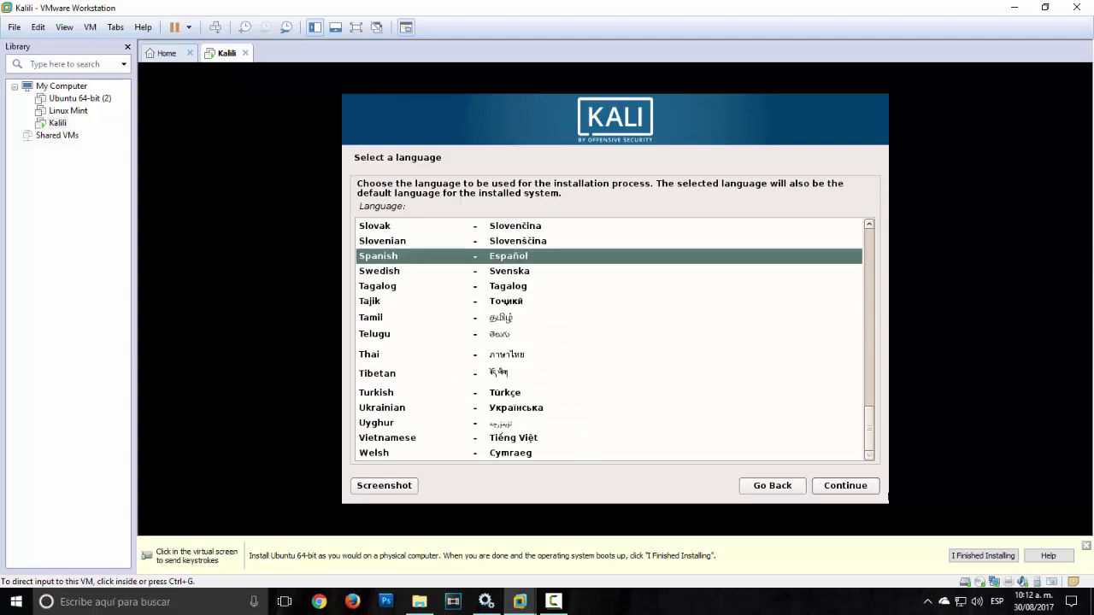
{"action": "left_click", "coordinate": [829, 487]}
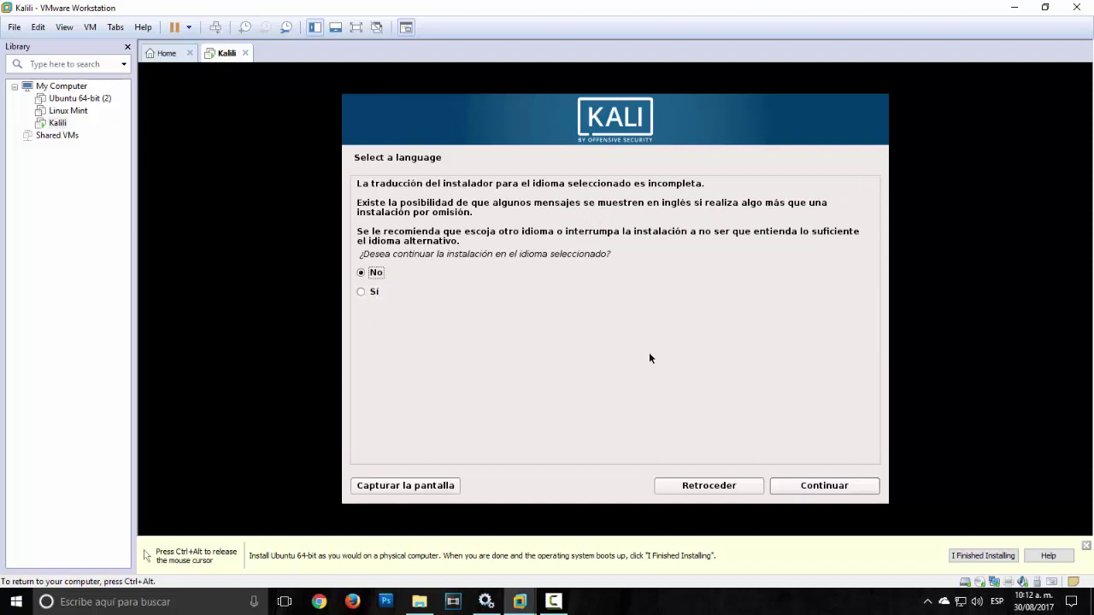
{"action": "left_click", "coordinate": [362, 293]}
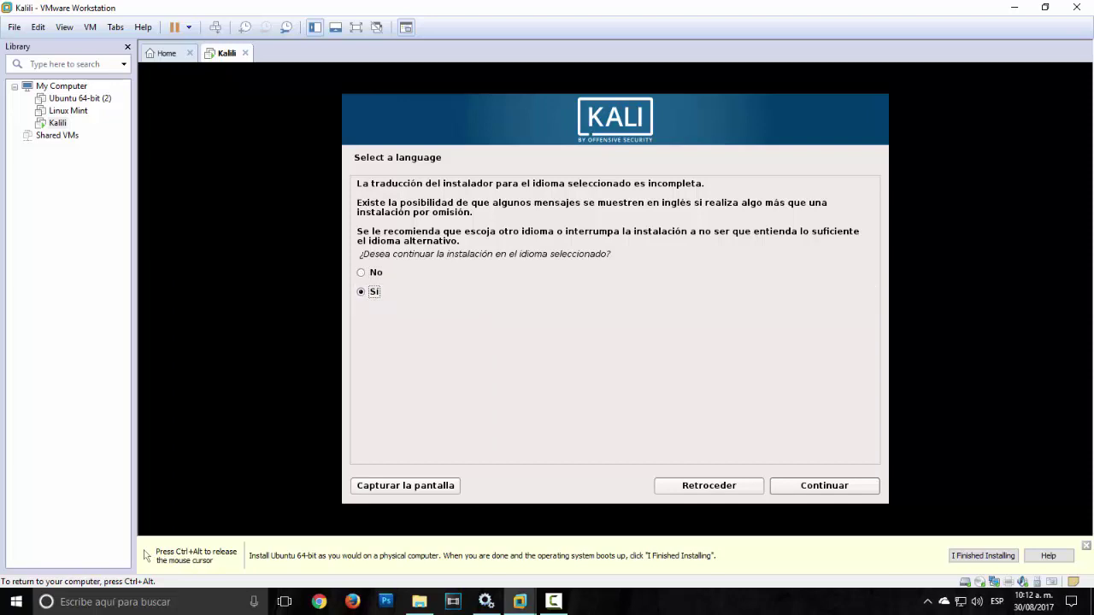
{"action": "left_click", "coordinate": [840, 494]}
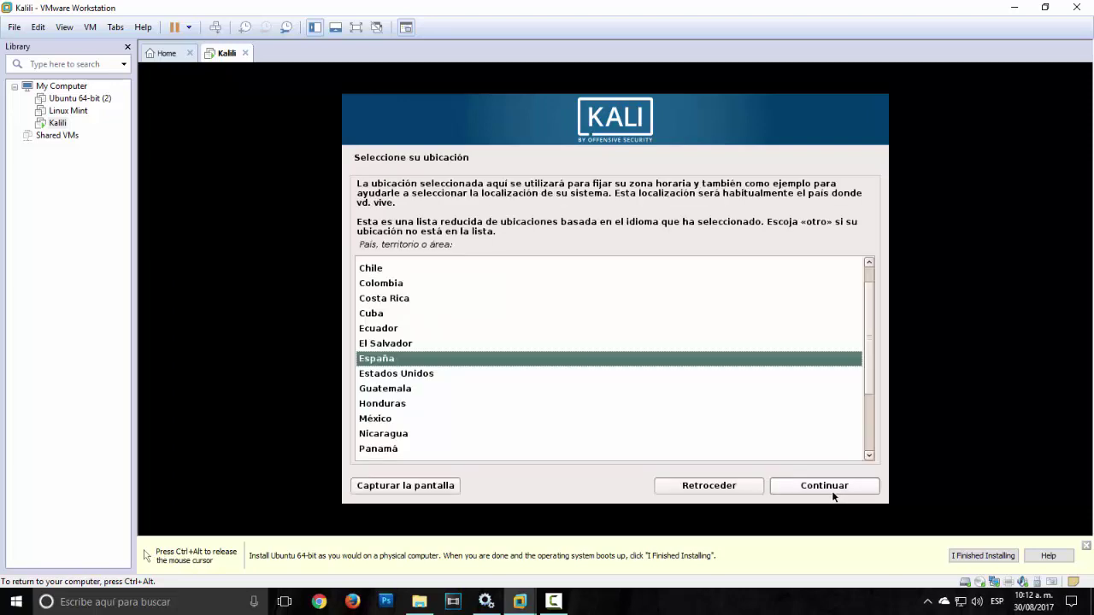
Step: Set México as the location and keep the Latinoamericano keyboard layout
{"action": "left_click", "coordinate": [364, 419]}
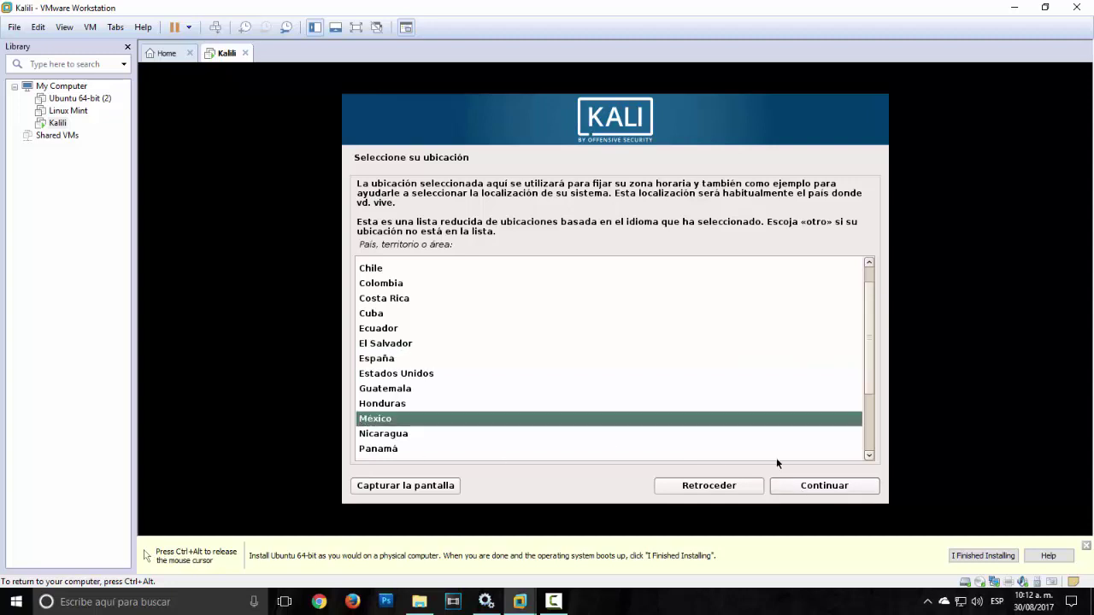
{"action": "left_click", "coordinate": [804, 490]}
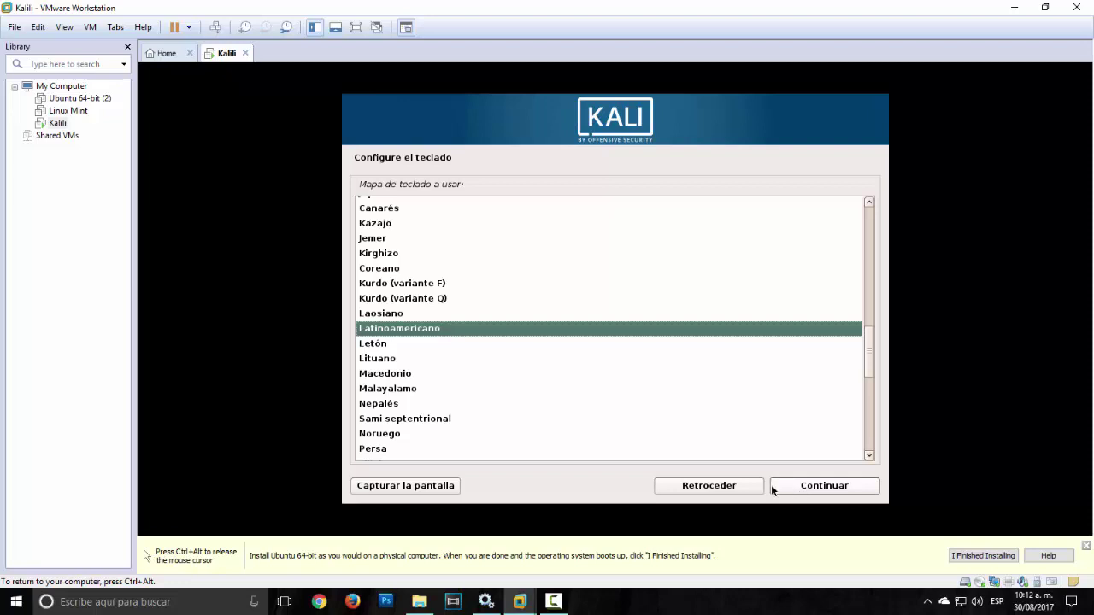
{"action": "left_click", "coordinate": [816, 488]}
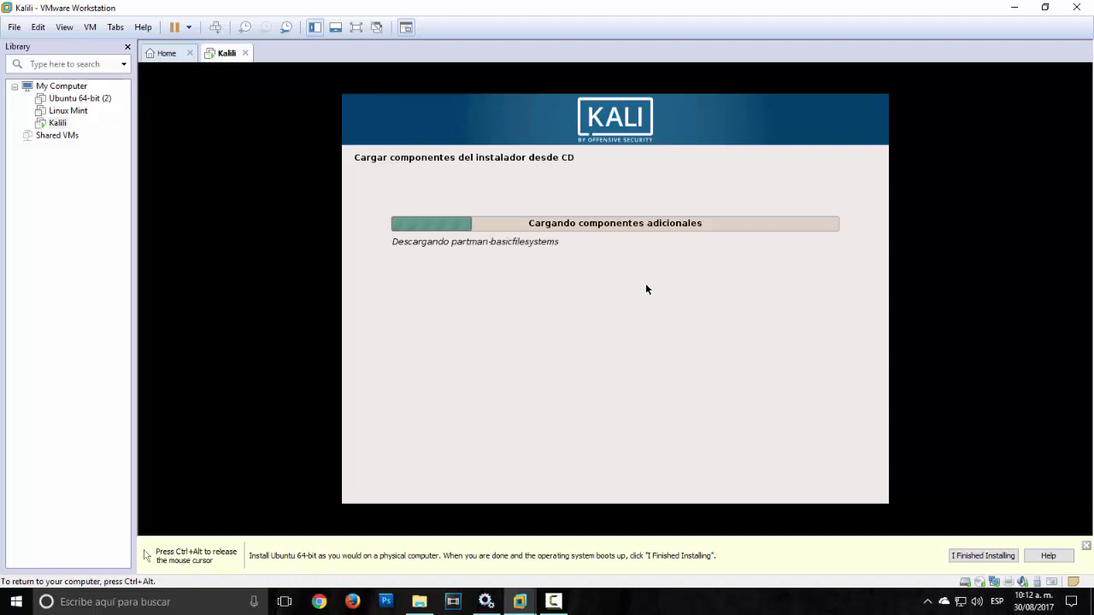
Step: Replace the default hostname with Kali and confirm it
{"action": "key", "text": "ctrl+alt"}
{"action": "key", "text": "F9"}
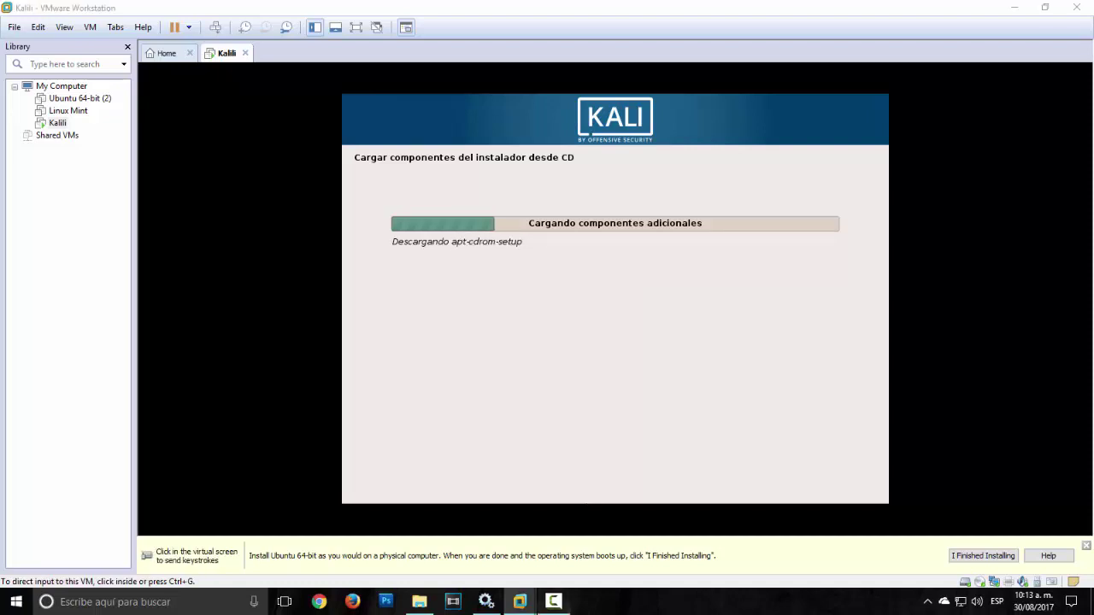
{"action": "key", "text": "F9"}
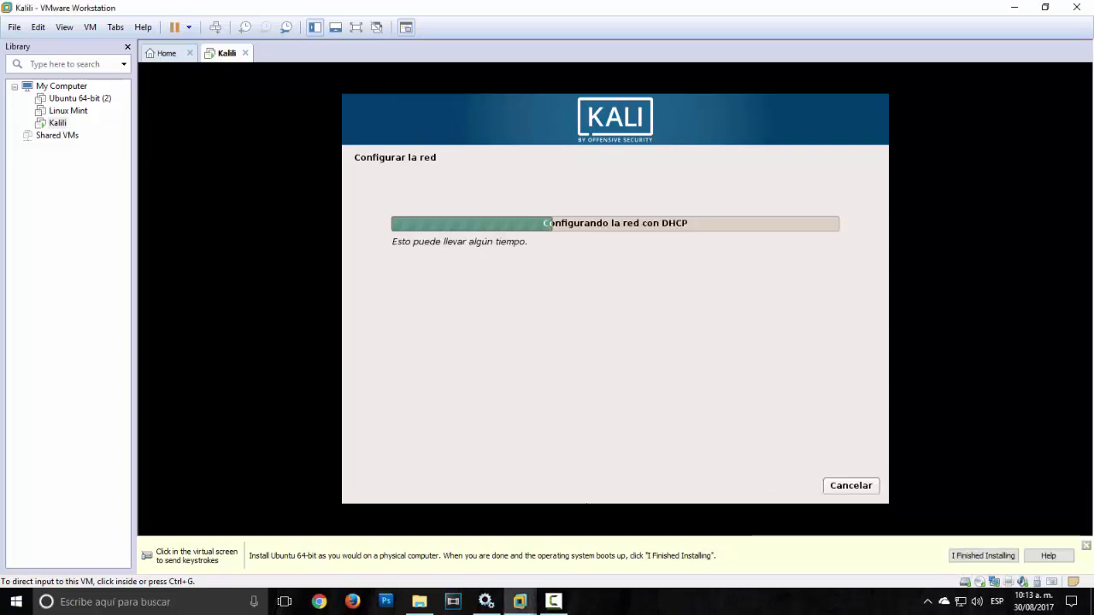
{"action": "left_click", "coordinate": [579, 345]}
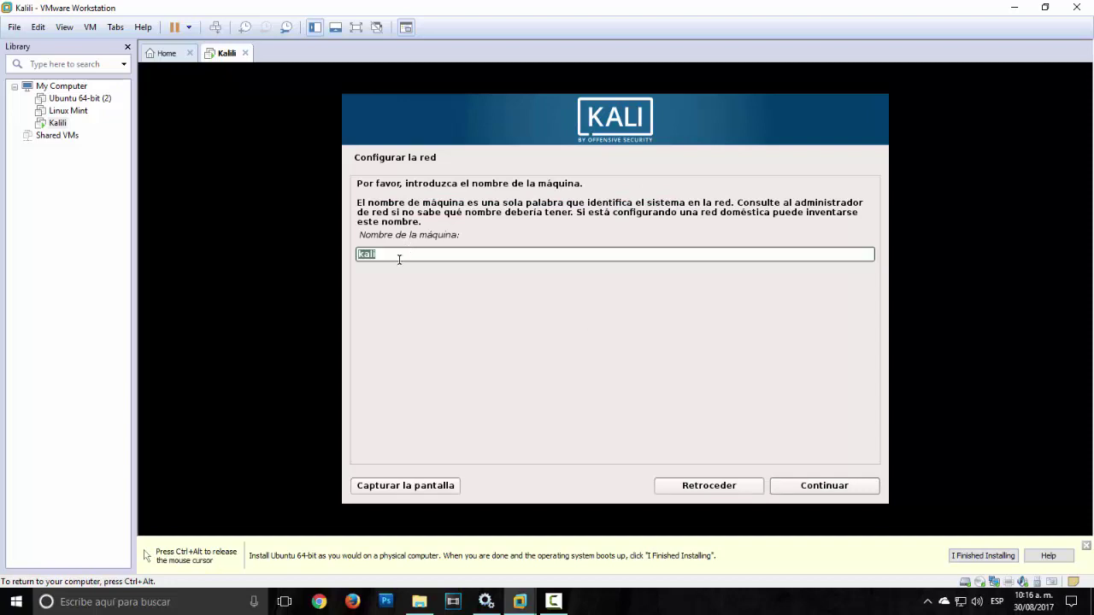
{"action": "left_click_drag", "start_coordinate": [397, 257], "coordinate": [343, 252]}
{"action": "key", "text": "BackSpace"}
{"action": "key", "text": "BackSpace"}
{"action": "type", "text": "Kali"}
{"action": "key", "text": "ctrl+a"}
{"action": "key", "text": "ctrl+alt"}
{"action": "left_click", "coordinate": [849, 491]}
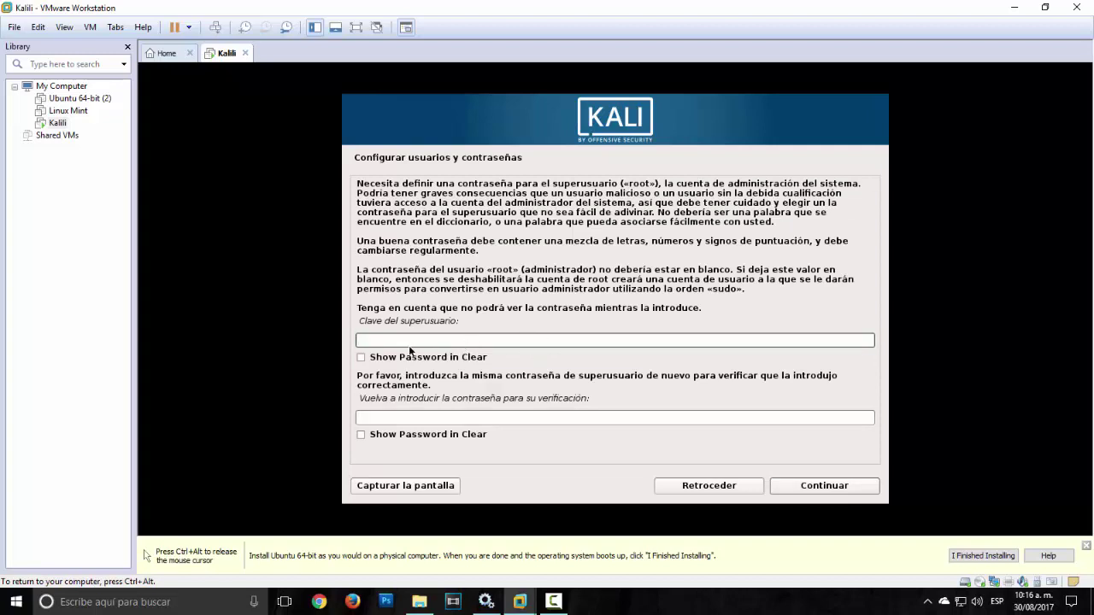
Step: Enter and confirm the root password, then accept the Central time zone
{"action": "type", "text": "torr"}
{"action": "left_click", "coordinate": [470, 435]}
{"action": "left_click", "coordinate": [449, 417]}
{"action": "left_click", "coordinate": [362, 434]}
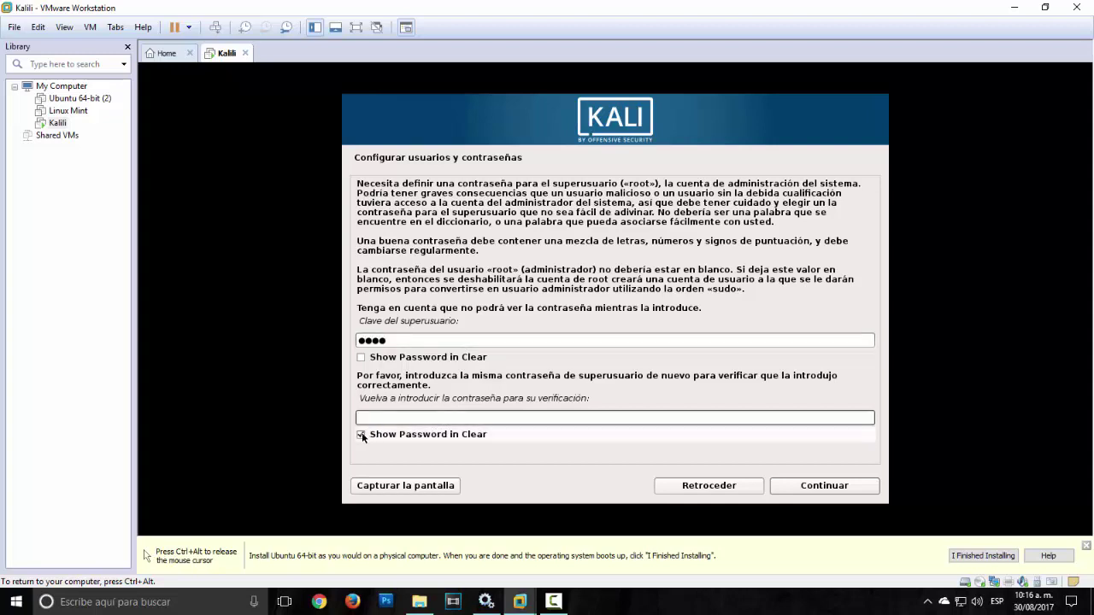
{"action": "left_click", "coordinate": [395, 415]}
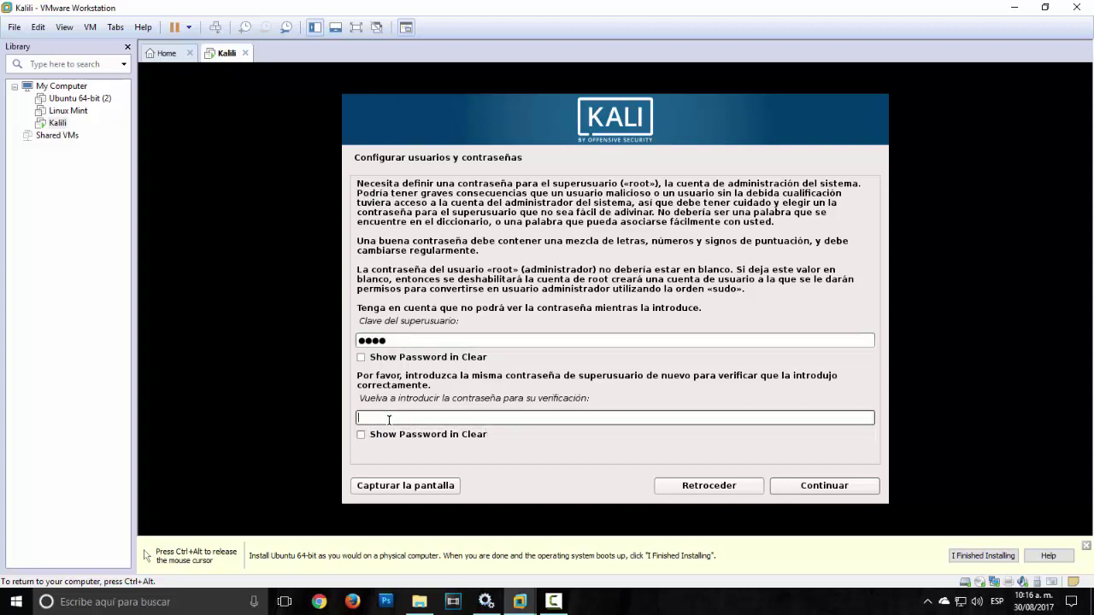
{"action": "type", "text": "toor"}
{"action": "left_click", "coordinate": [800, 489]}
{"action": "left_click", "coordinate": [453, 329]}
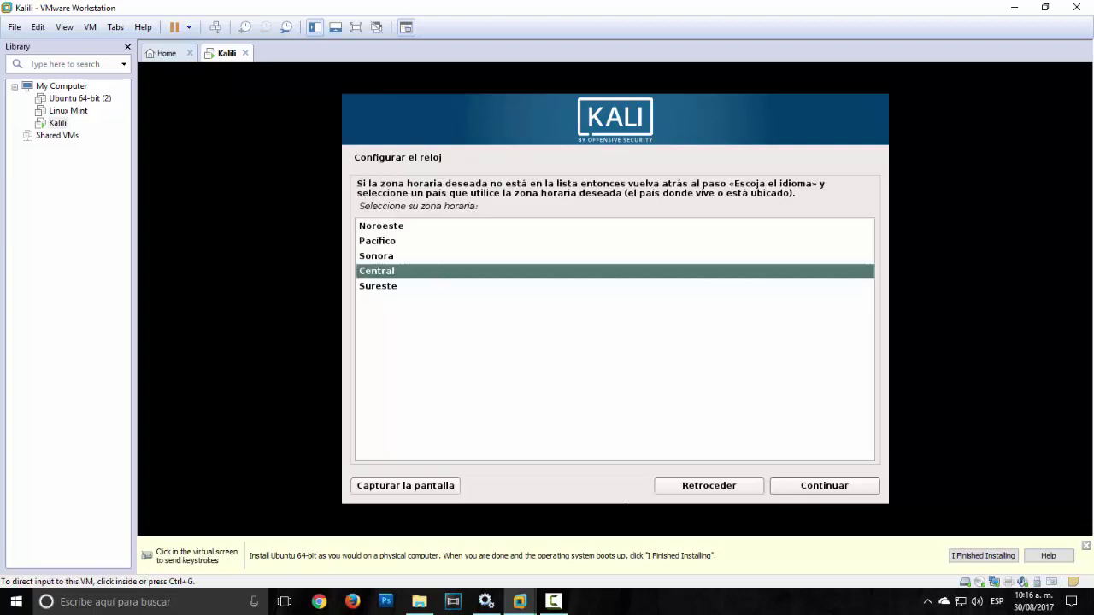
{"action": "left_click", "coordinate": [792, 488]}
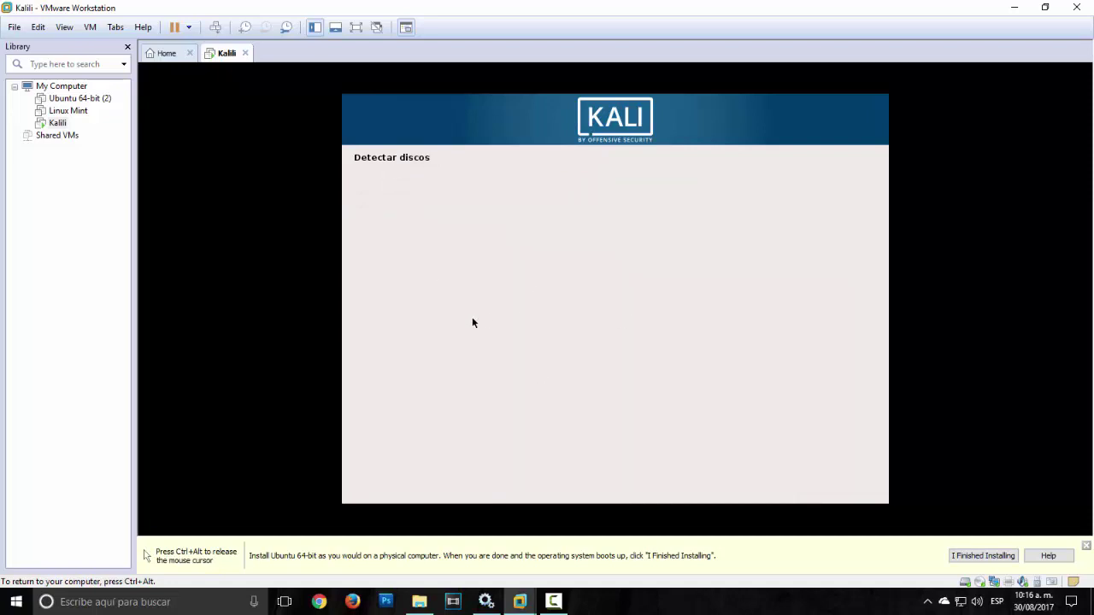
Step: Choose guided partitioning of the whole disk and select the 32.2 GB sda disk
{"action": "key", "text": "ctrl+alt"}
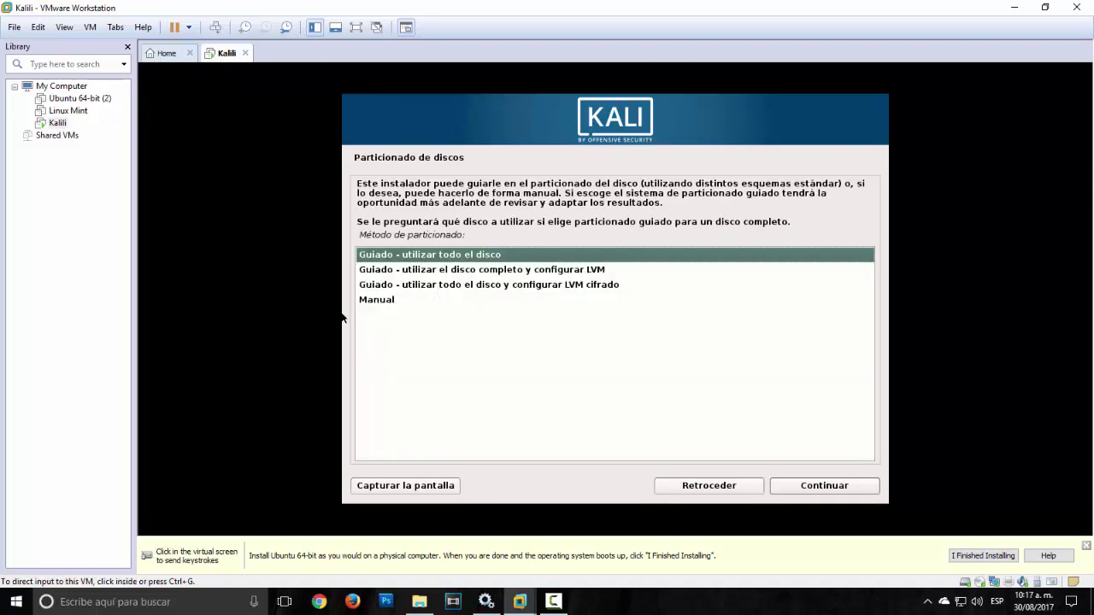
{"action": "left_click", "coordinate": [342, 318]}
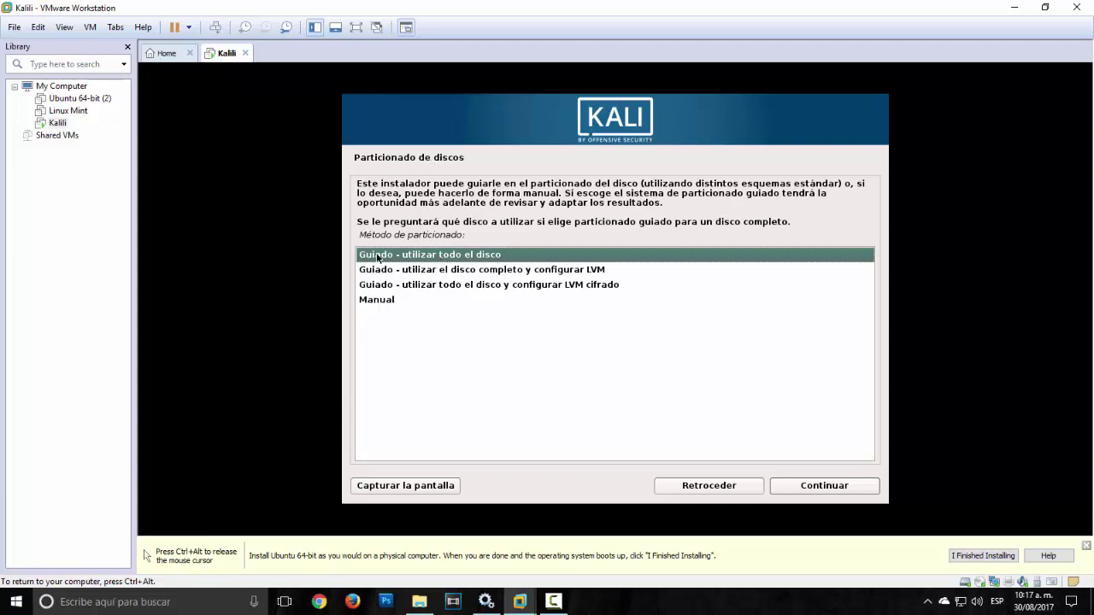
{"action": "left_click", "coordinate": [823, 494]}
{"action": "key", "text": "ctrl+alt"}
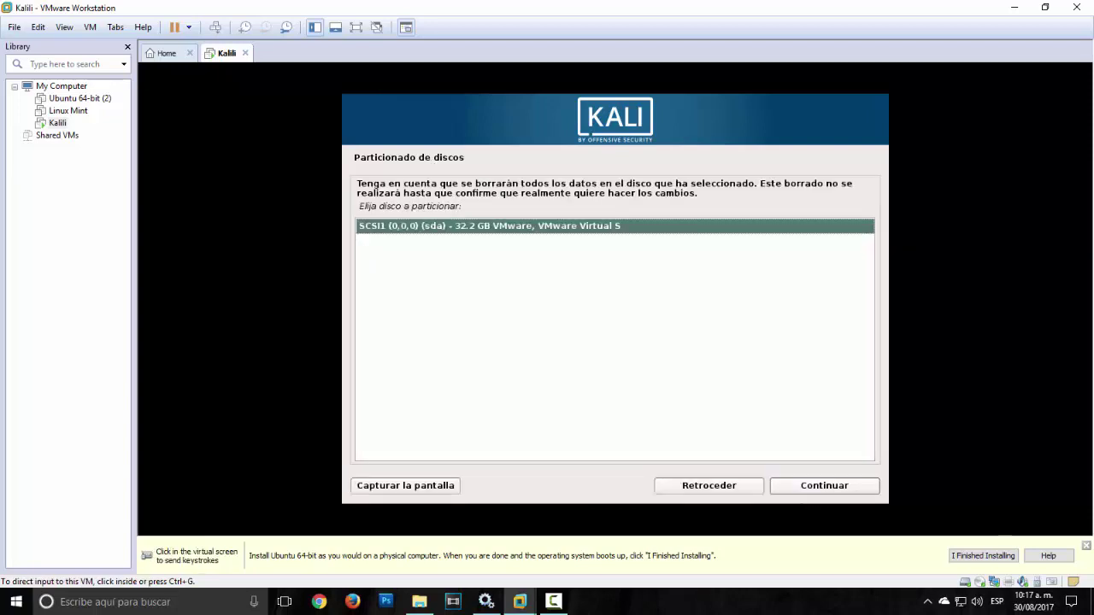
{"action": "left_click", "coordinate": [601, 369]}
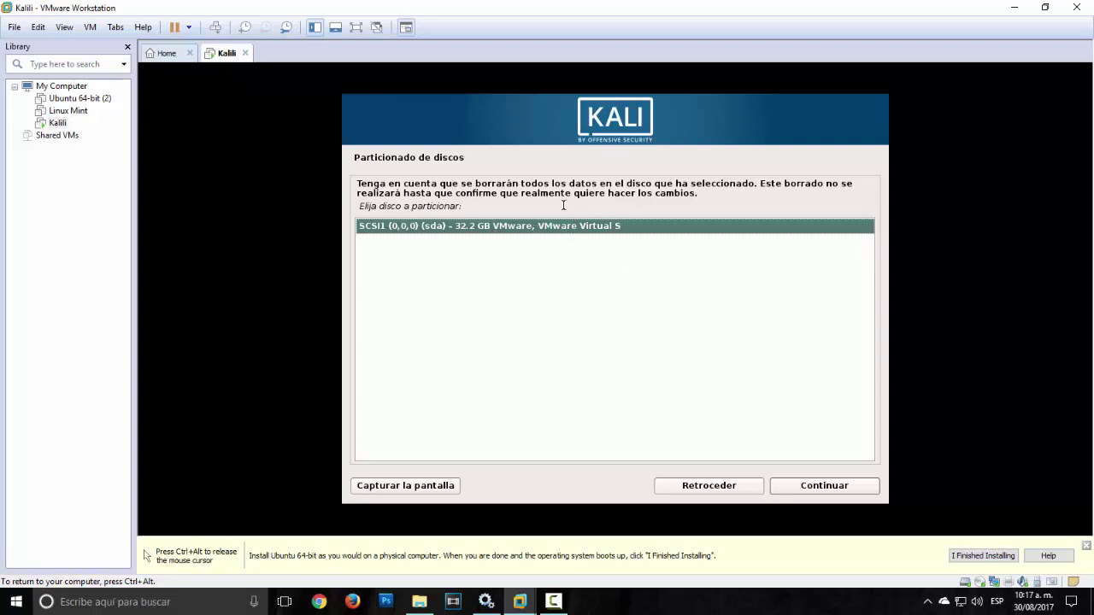
{"action": "left_click", "coordinate": [817, 492]}
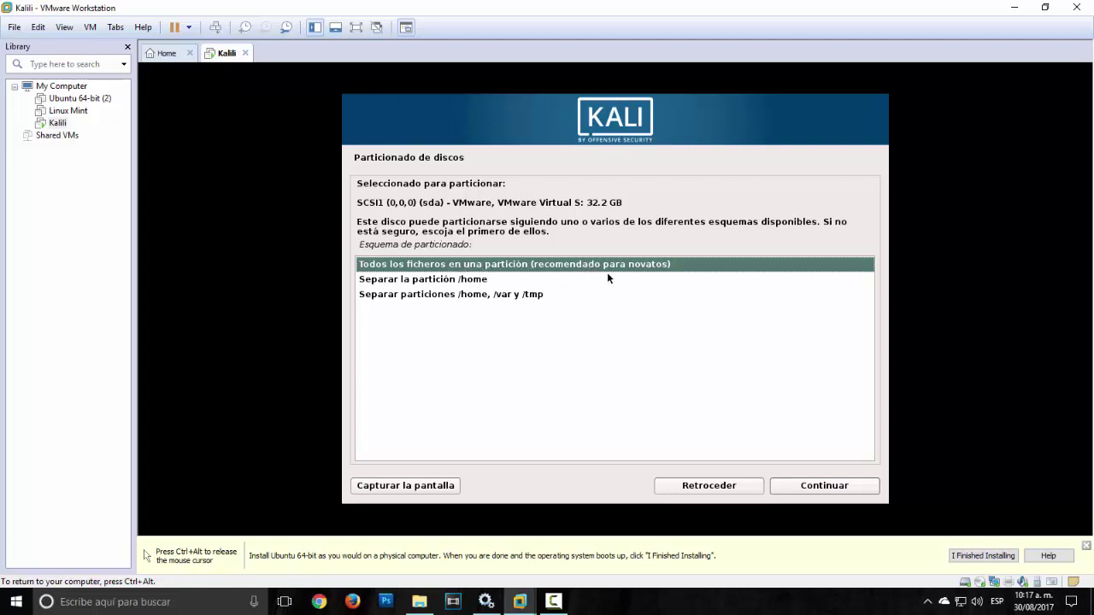
Step: Put all files in one partition and write the changes to disk
{"action": "left_click", "coordinate": [825, 486]}
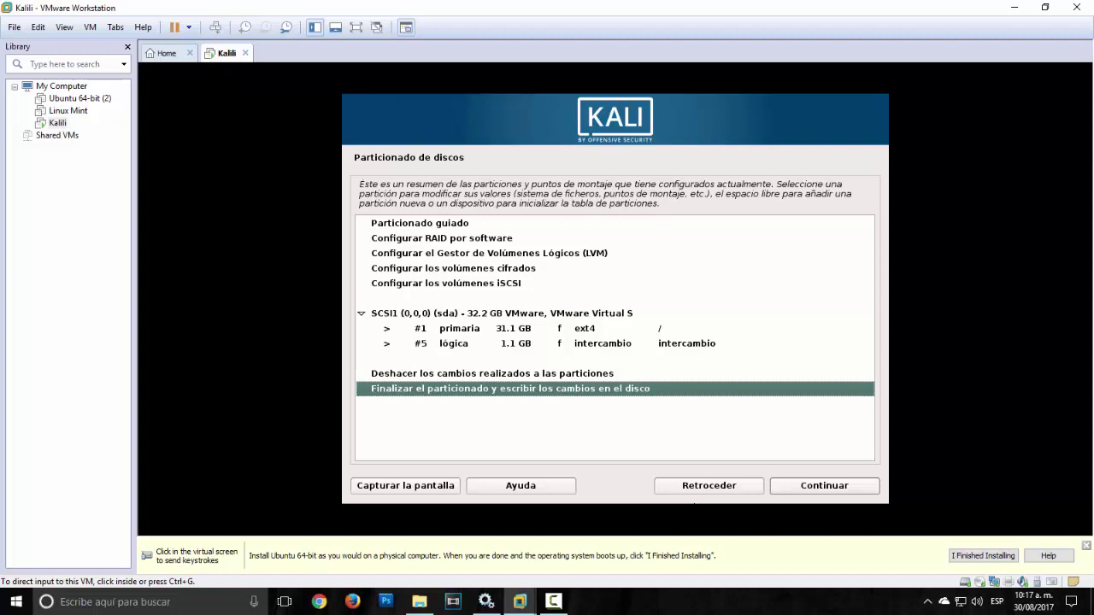
{"action": "left_click", "coordinate": [816, 486]}
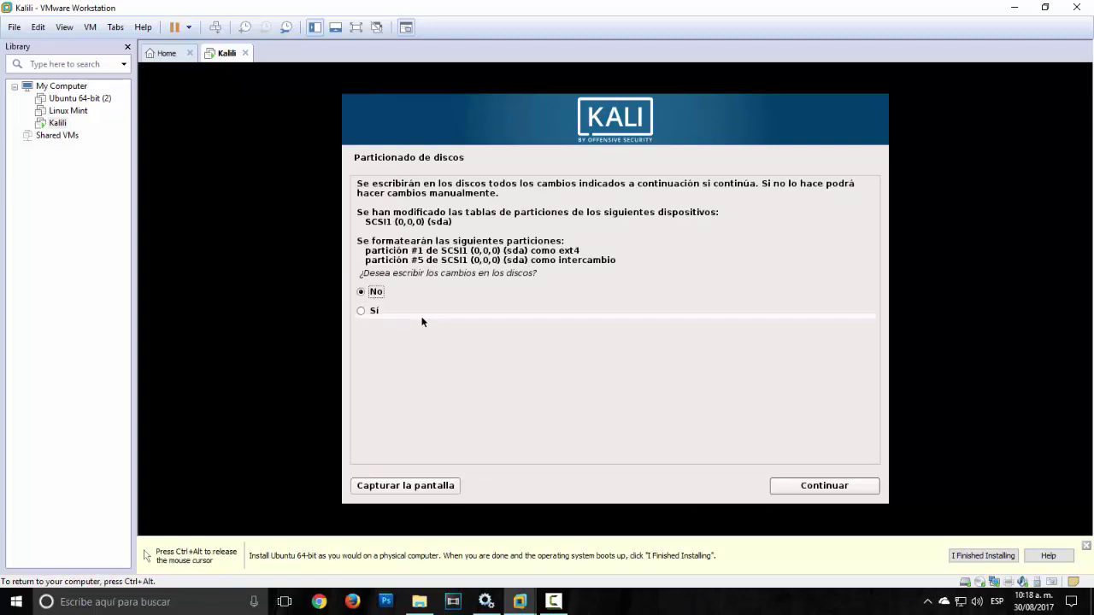
{"action": "left_click", "coordinate": [361, 311]}
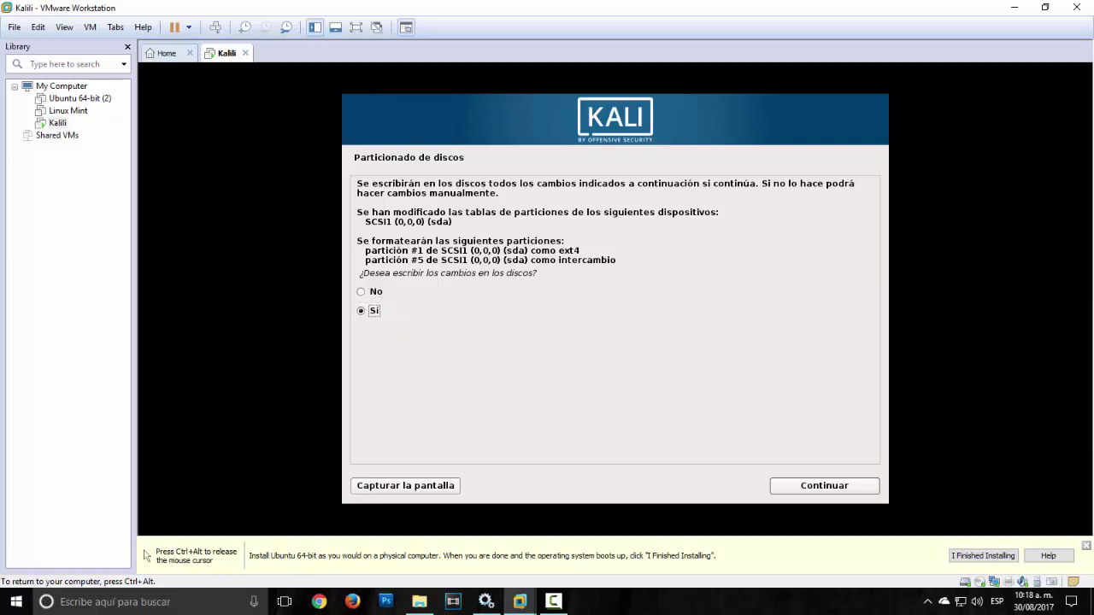
{"action": "left_click", "coordinate": [819, 486]}
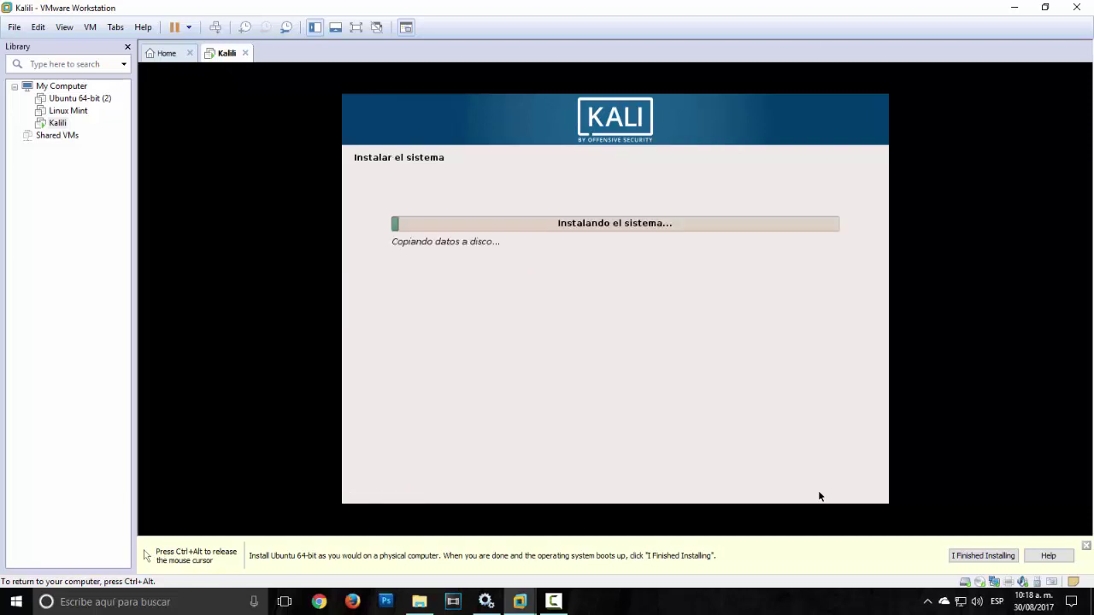
Step: Decline the network mirror and choose /dev/sda as the GRUB bootloader device
{"action": "key", "text": "ctrl+alt"}
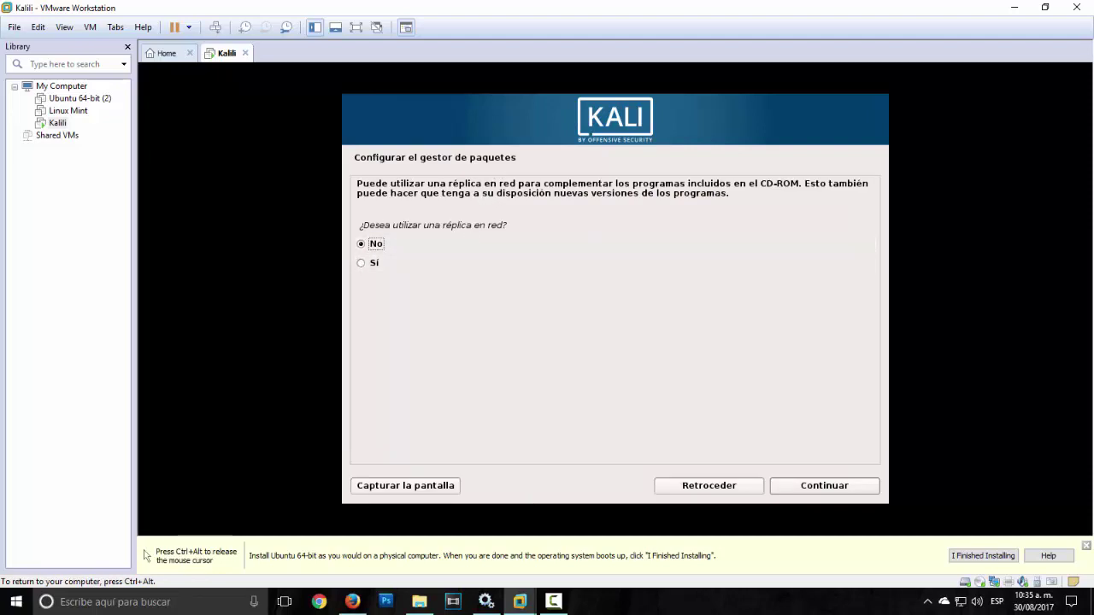
{"action": "left_click", "coordinate": [842, 486]}
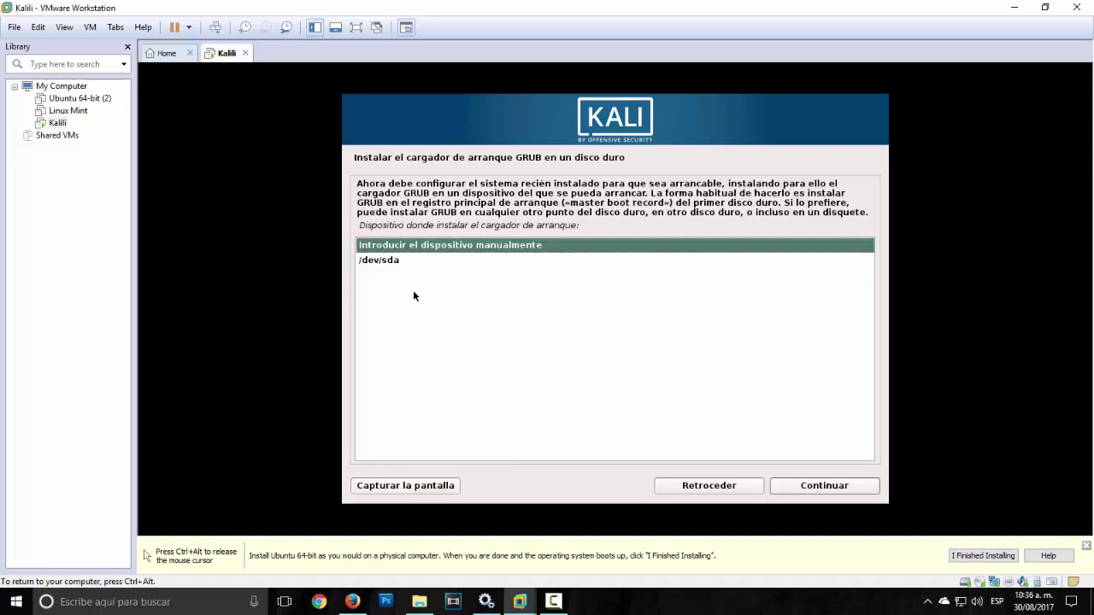
{"action": "left_click", "coordinate": [378, 260]}
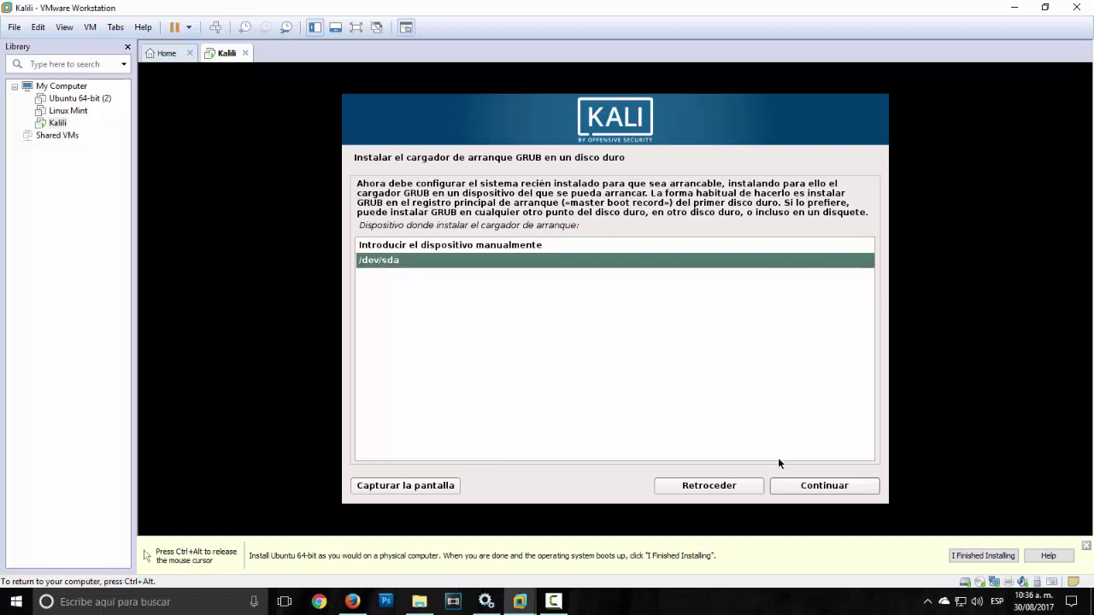